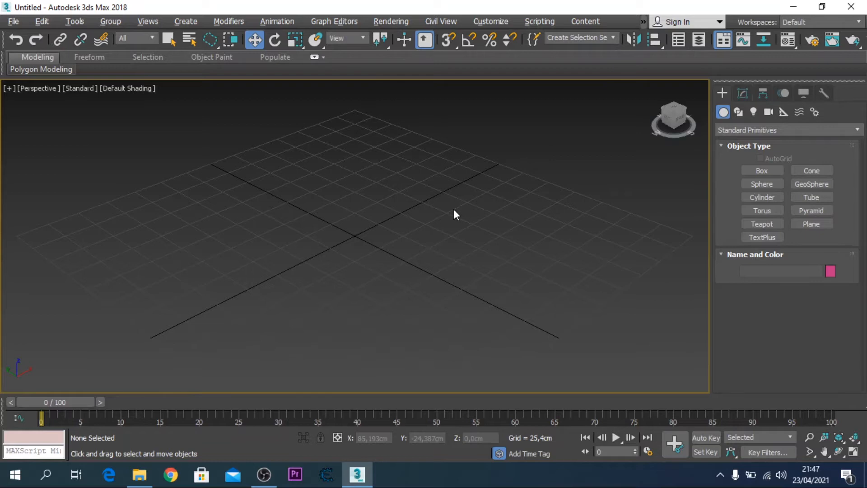
Create a teapot primitive with a radius of about 33 cm near the centre of the grid.
{"action": "left_click", "coordinate": [768, 226]}
{"action": "left_click_drag", "start_coordinate": [339, 242], "coordinate": [349, 223]}
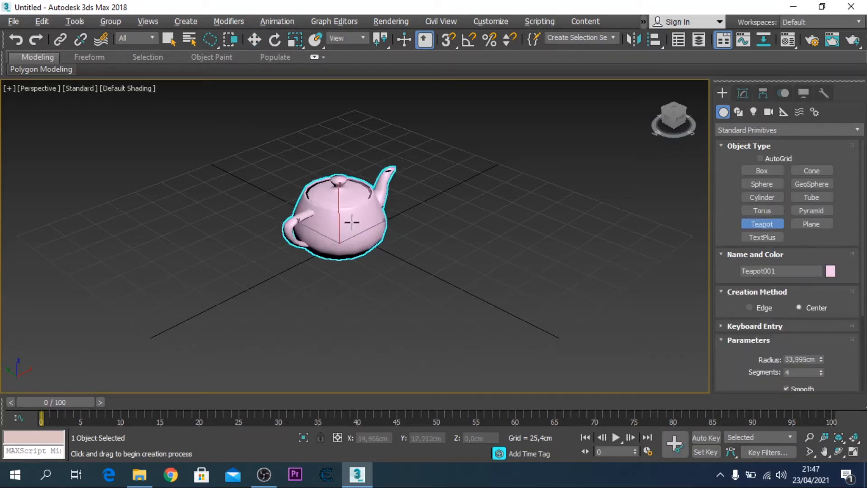
{"action": "left_click", "coordinate": [254, 40]}
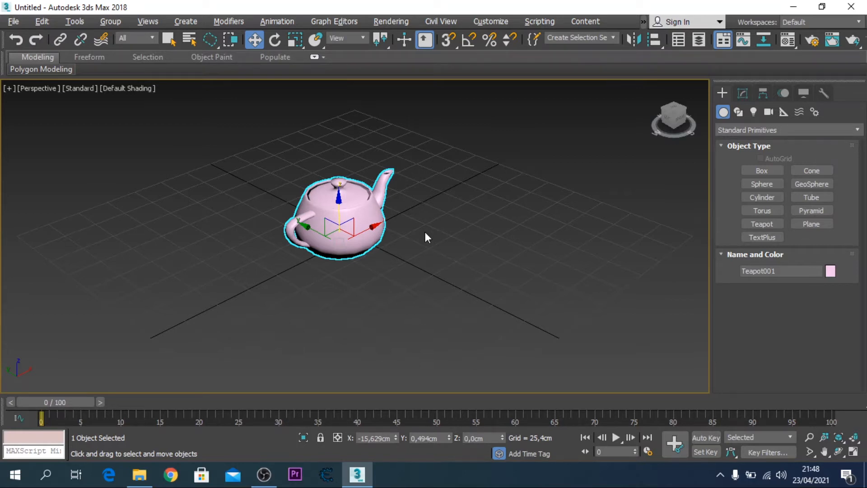
Clone the teapot as a Copy and move the clone along the X axis to about -116 cm.
{"action": "left_click", "coordinate": [41, 22]}
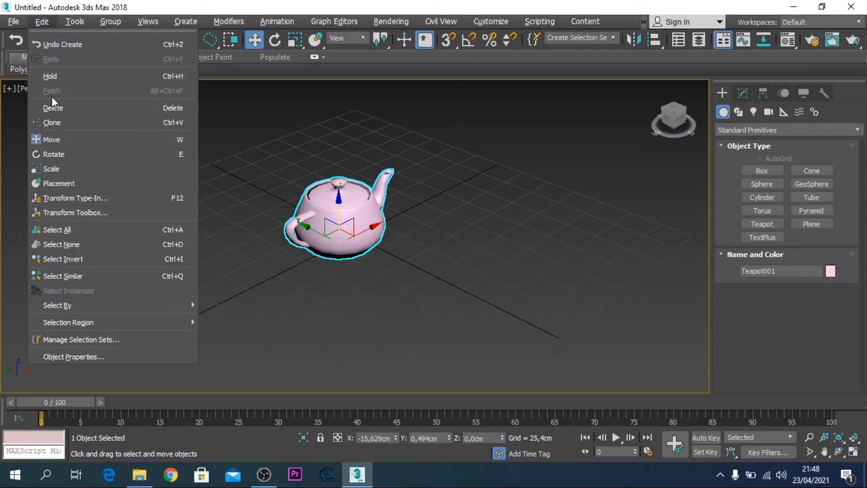
{"action": "left_click", "coordinate": [63, 122]}
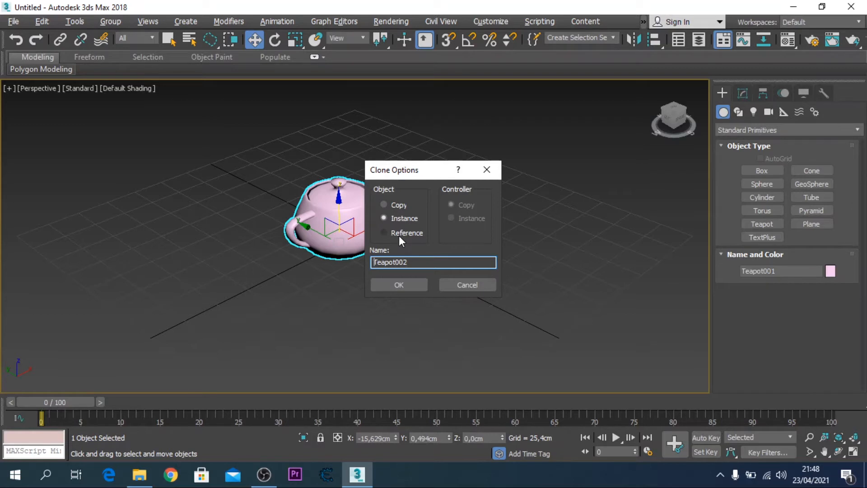
{"action": "left_click", "coordinate": [398, 205]}
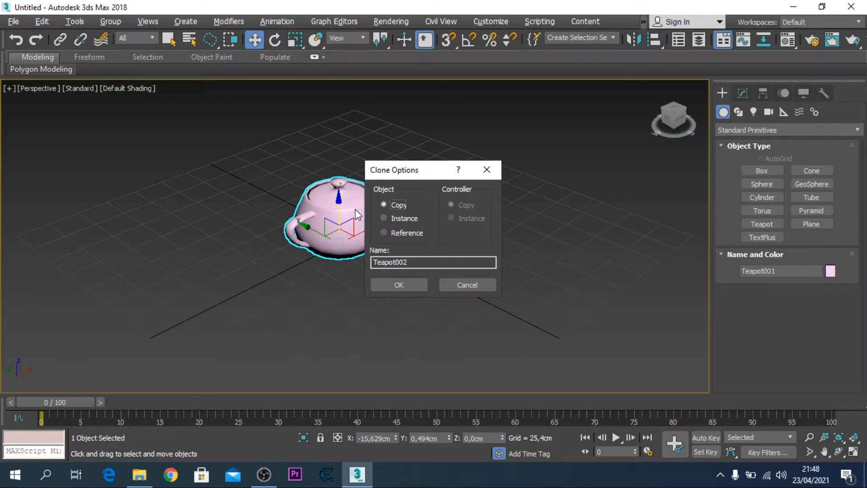
{"action": "left_click", "coordinate": [395, 285]}
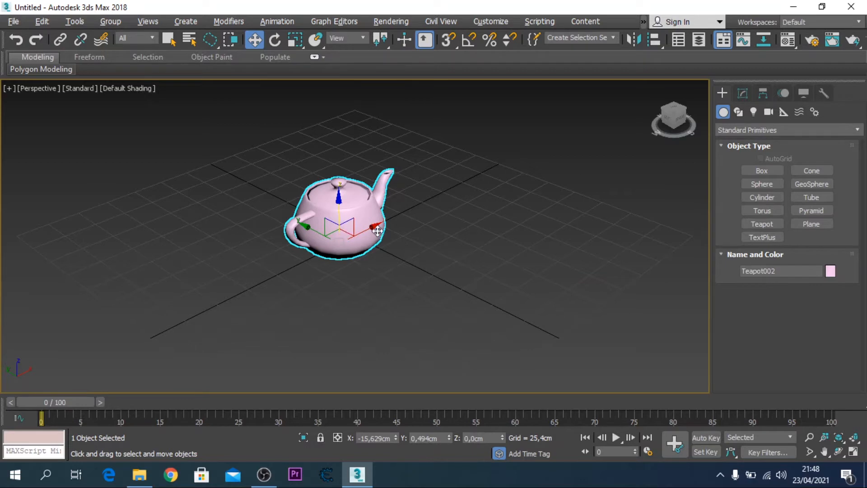
{"action": "mouse_move", "coordinate": [375, 228]}
{"action": "left_mouse_down"}
{"action": "mouse_move", "coordinate": [309, 260]}
{"action": "mouse_move", "coordinate": [264, 257]}
{"action": "left_mouse_up"}
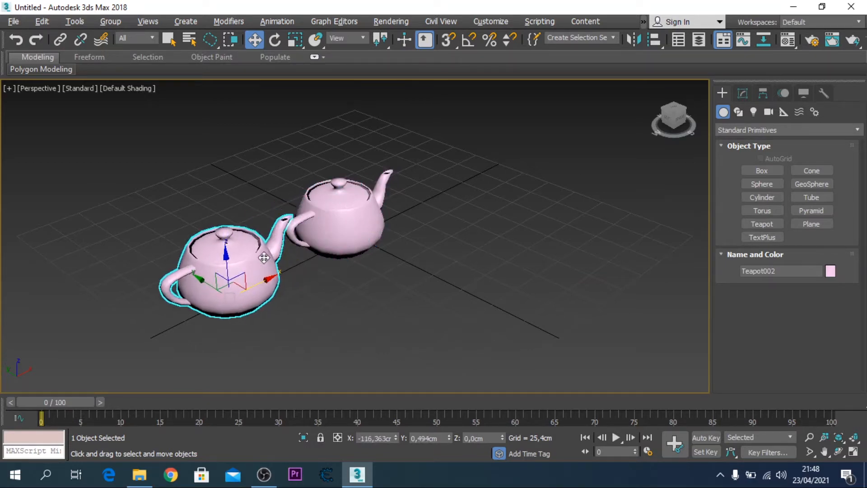
Increase the original teapot's radius to about 51.7 cm.
{"action": "left_click", "coordinate": [437, 272]}
{"action": "left_click", "coordinate": [349, 223]}
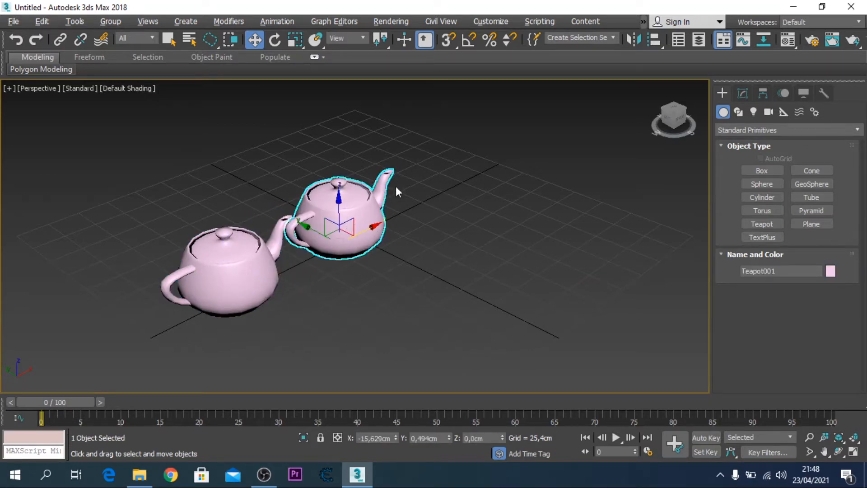
{"action": "left_click", "coordinate": [743, 94]}
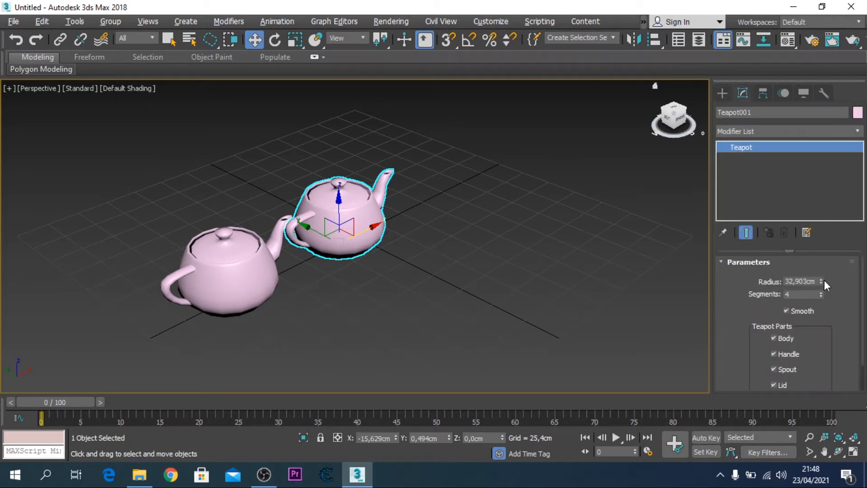
{"action": "left_click_drag", "start_coordinate": [822, 277], "coordinate": [821, 240]}
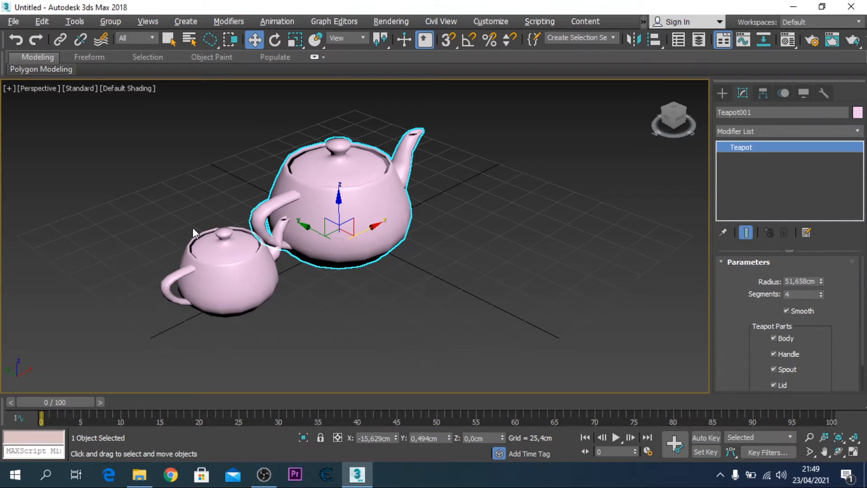
Delete the enlarged original teapot.
{"action": "left_click", "coordinate": [418, 281]}
{"action": "left_click", "coordinate": [374, 218]}
{"action": "key", "text": "Delete"}
Clone the remaining teapot as an Instance and move the clone along the X axis to about 3 cm.
{"action": "left_click", "coordinate": [257, 279]}
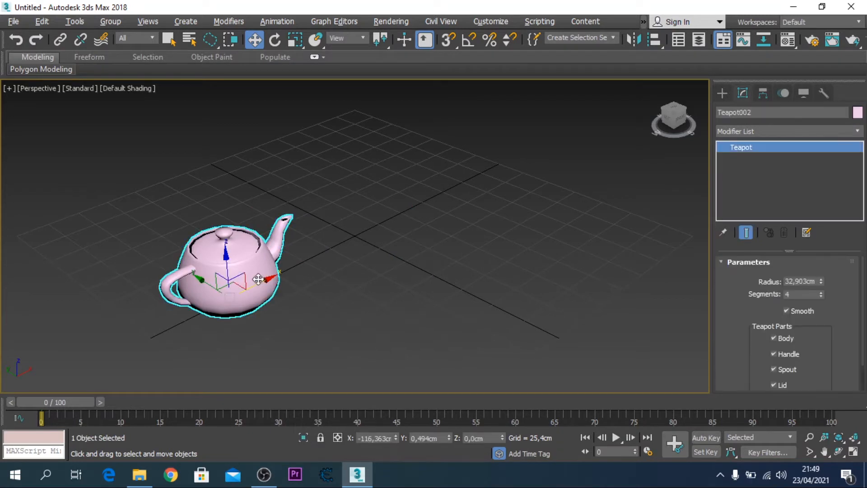
{"action": "left_click", "coordinate": [45, 24]}
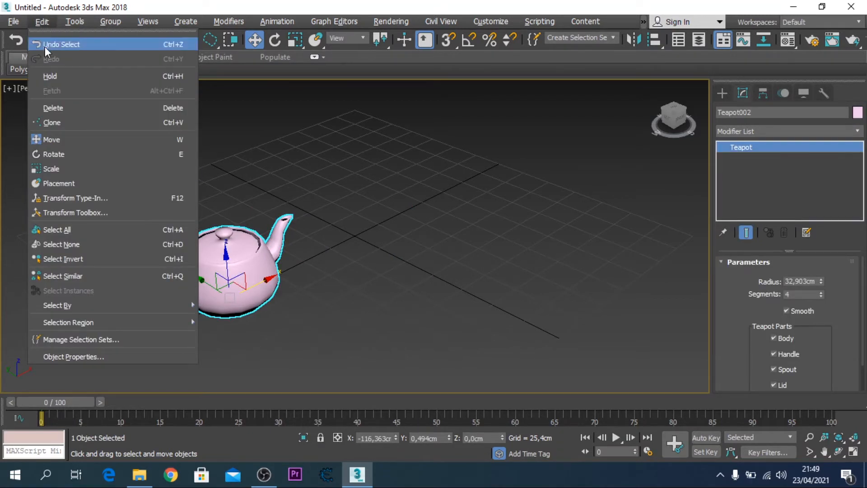
{"action": "left_click", "coordinate": [65, 123]}
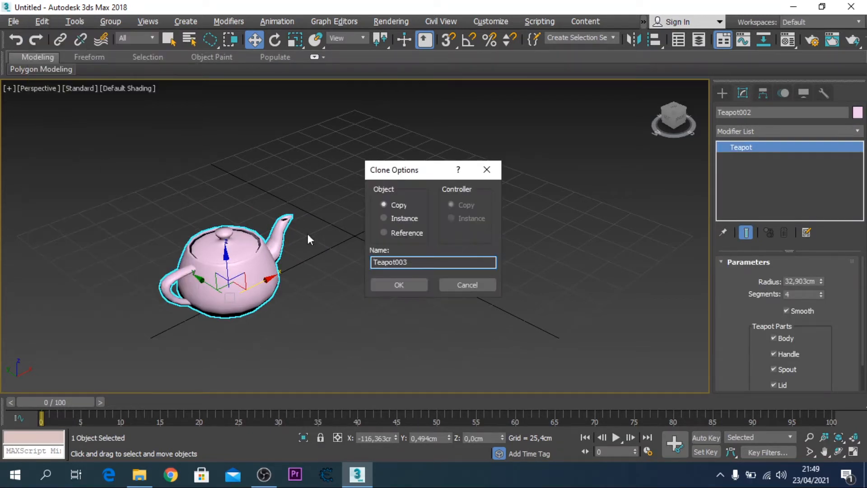
{"action": "left_click", "coordinate": [395, 218]}
{"action": "left_click", "coordinate": [397, 286]}
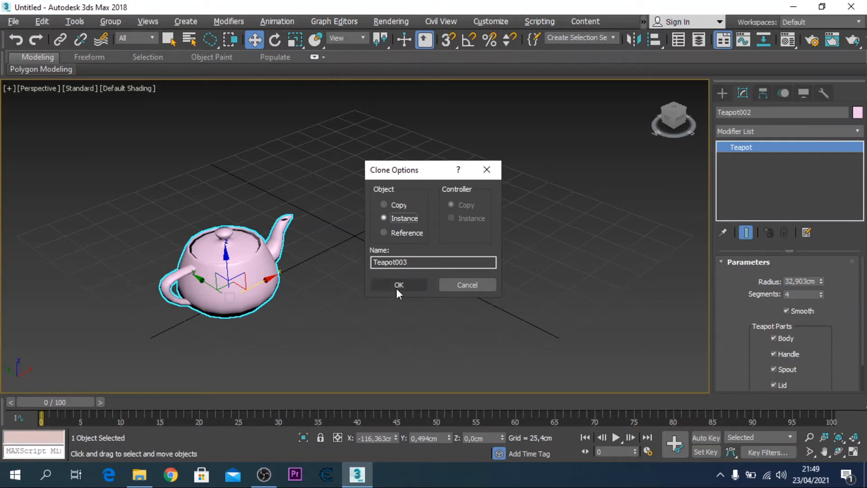
{"action": "left_click_drag", "start_coordinate": [272, 284], "coordinate": [401, 220]}
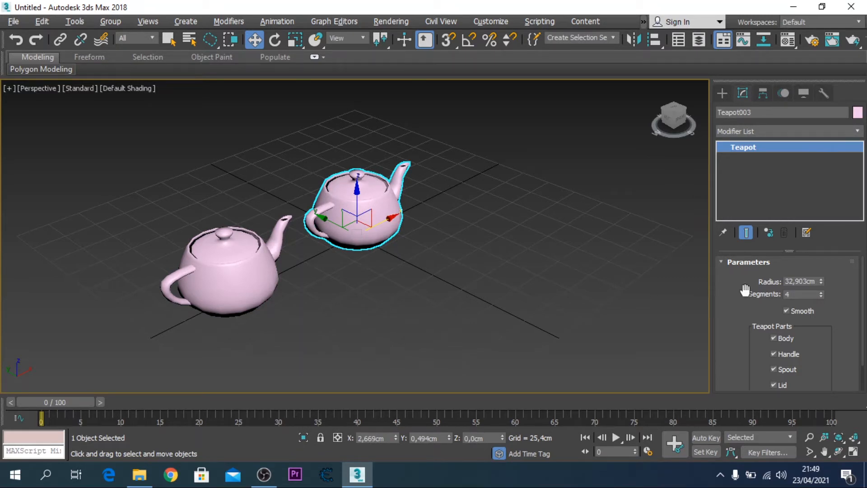
Set the rear teapot's radius to about 32.2 cm and the front teapot's to about 36.8 cm with its spout turned off.
{"action": "mouse_move", "coordinate": [822, 281]}
{"action": "left_mouse_down"}
{"action": "mouse_move", "coordinate": [821, 271]}
{"action": "mouse_move", "coordinate": [822, 284]}
{"action": "left_mouse_up"}
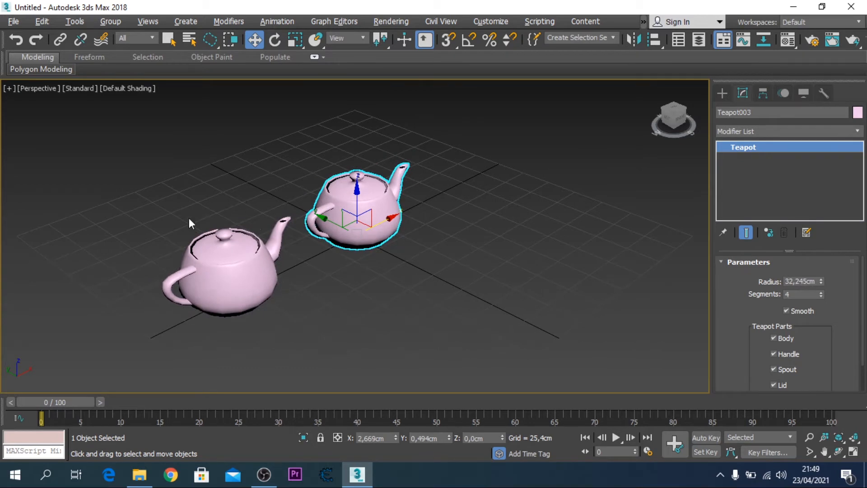
{"action": "left_click", "coordinate": [313, 306]}
{"action": "left_click", "coordinate": [233, 273]}
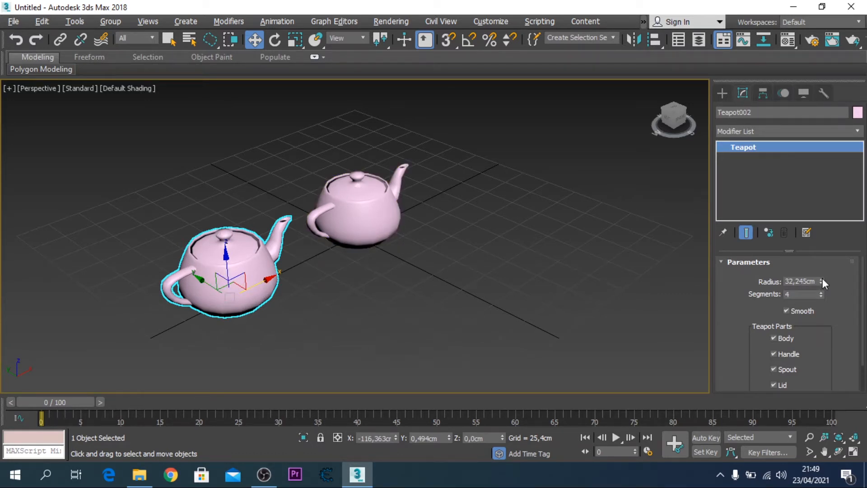
{"action": "mouse_move", "coordinate": [822, 278]}
{"action": "left_mouse_down"}
{"action": "mouse_move", "coordinate": [830, 260]}
{"action": "mouse_move", "coordinate": [826, 289]}
{"action": "left_mouse_up"}
{"action": "left_click", "coordinate": [774, 369]}
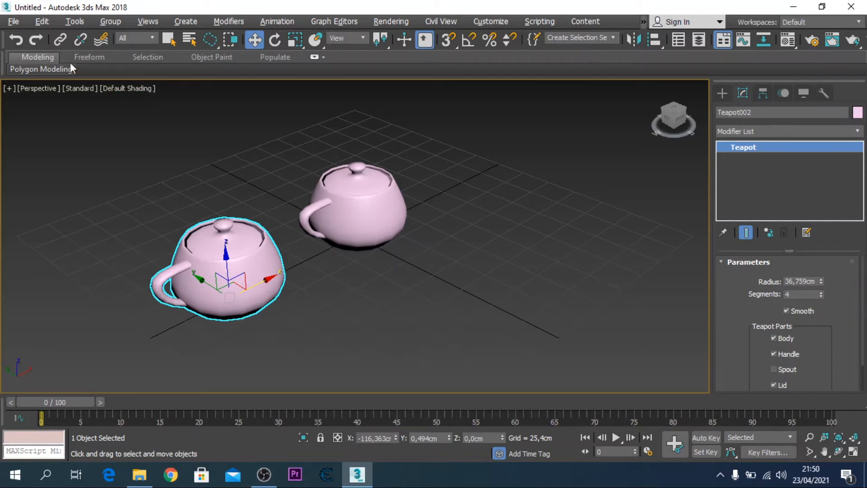
Clone the front teapot as a Reference.
{"action": "left_click", "coordinate": [45, 22]}
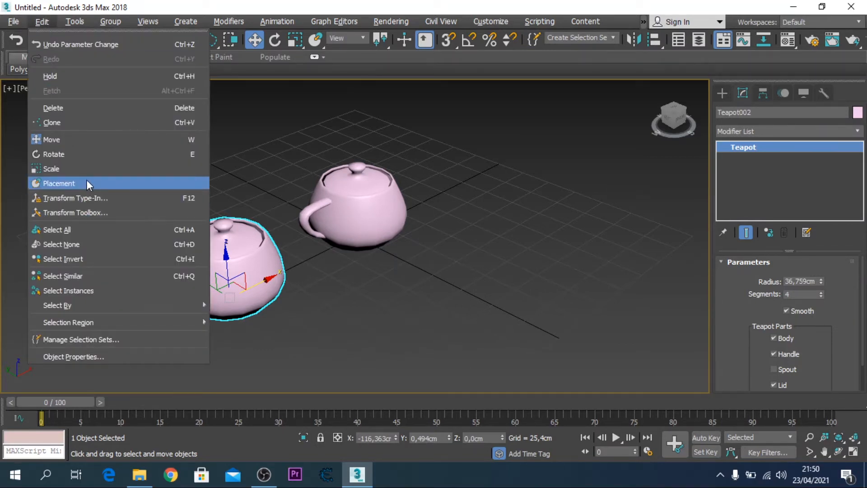
{"action": "left_click", "coordinate": [72, 123]}
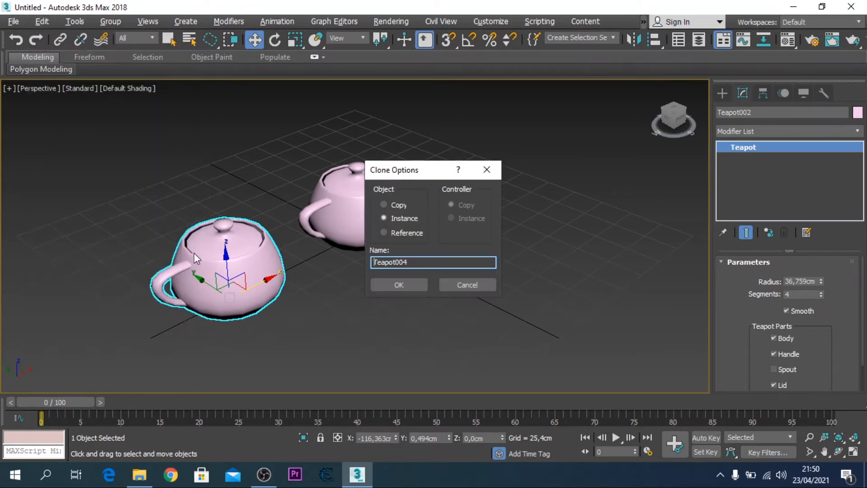
{"action": "left_click", "coordinate": [396, 233]}
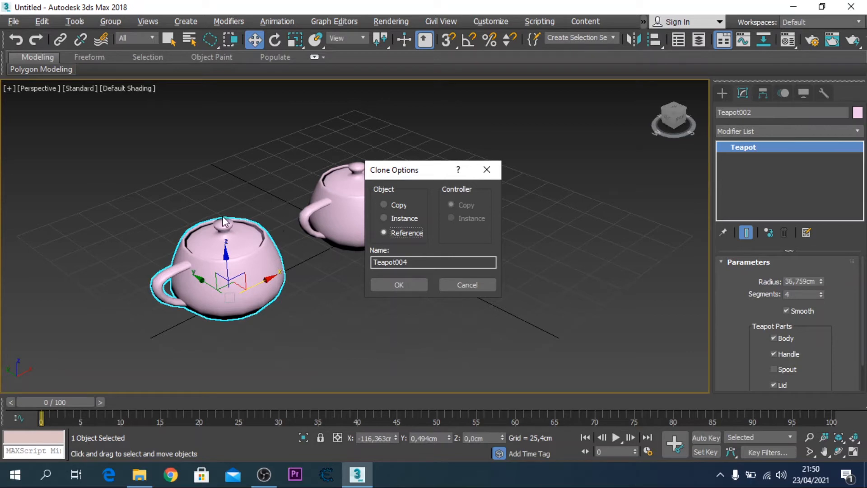
{"action": "left_click", "coordinate": [396, 285]}
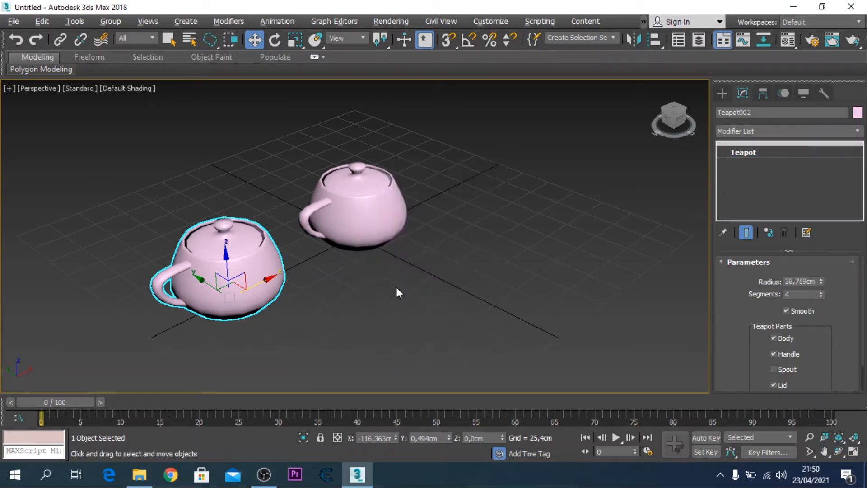
Delete the rear instanced teapot and move the reference clone along the X axis to about 14 cm.
{"action": "left_click", "coordinate": [393, 233]}
{"action": "key", "text": "Delete"}
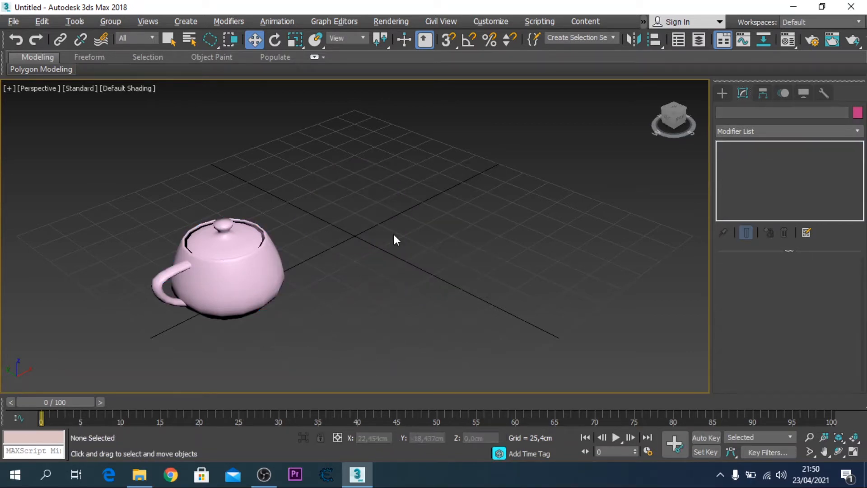
{"action": "left_click", "coordinate": [234, 271]}
{"action": "left_click_drag", "start_coordinate": [272, 281], "coordinate": [409, 228]}
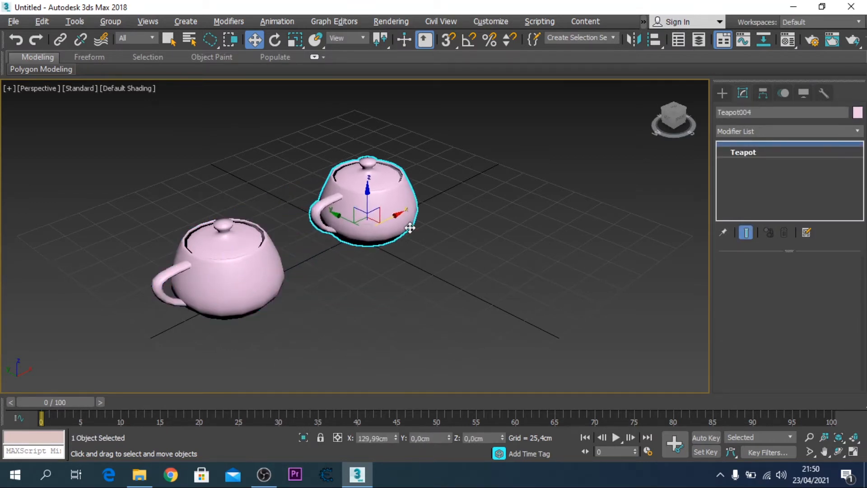
Set the front teapot's radius to about 31.6 cm and turn its spout back on.
{"action": "left_click", "coordinate": [404, 306]}
{"action": "left_click", "coordinate": [366, 223]}
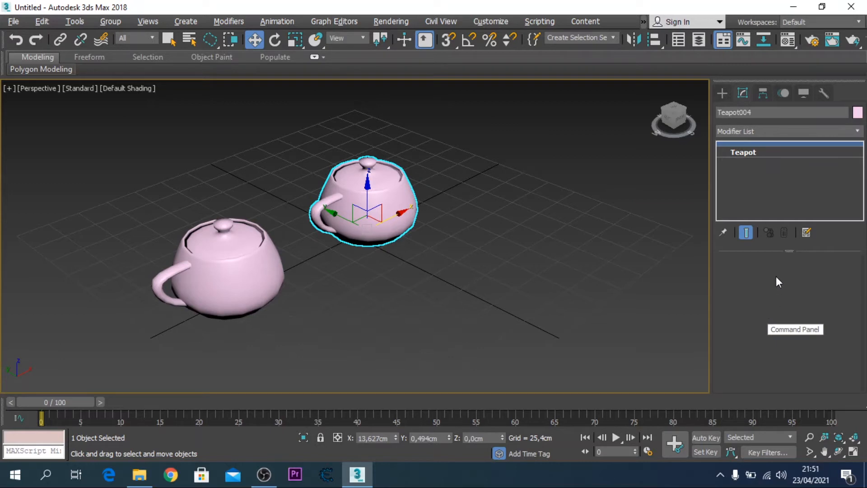
{"action": "left_click", "coordinate": [251, 267]}
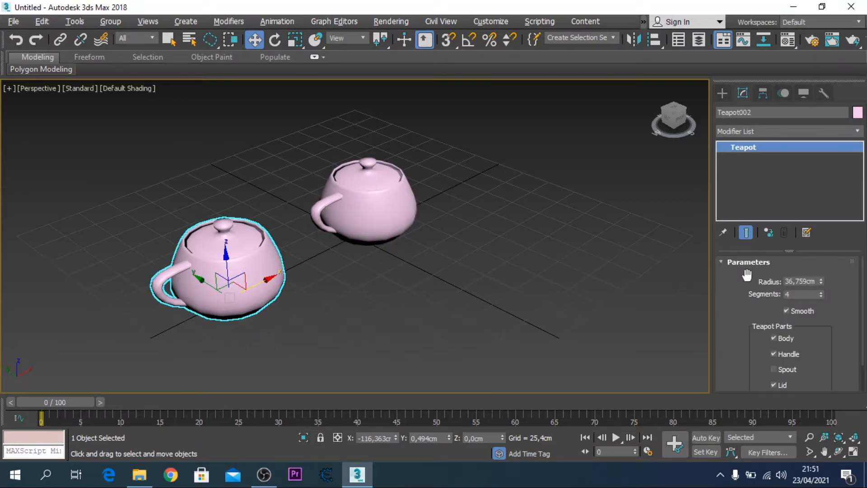
{"action": "left_click_drag", "start_coordinate": [822, 282], "coordinate": [802, 314]}
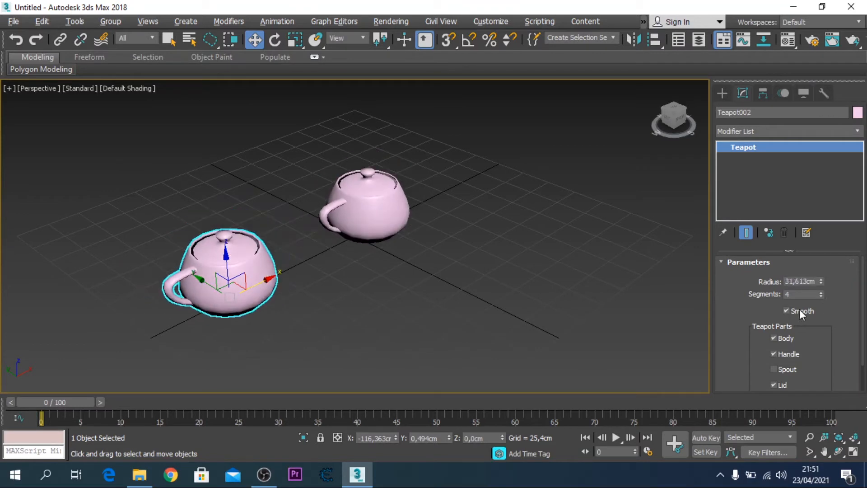
{"action": "left_click", "coordinate": [774, 368]}
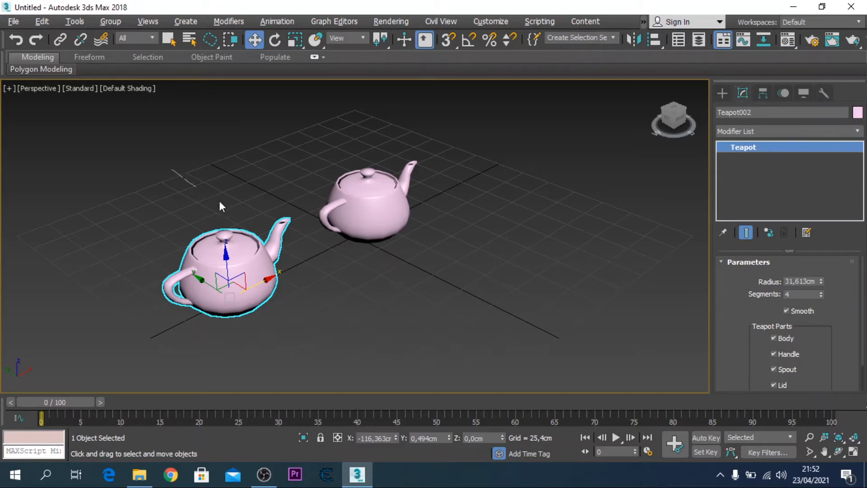
Delete both teapots together and switch the selection region to rectangular.
{"action": "mouse_move", "coordinate": [220, 202]}
{"action": "left_mouse_down"}
{"action": "mouse_move", "coordinate": [452, 324]}
{"action": "mouse_move", "coordinate": [307, 324]}
{"action": "mouse_move", "coordinate": [399, 182]}
{"action": "left_mouse_up"}
{"action": "key", "text": "Delete"}
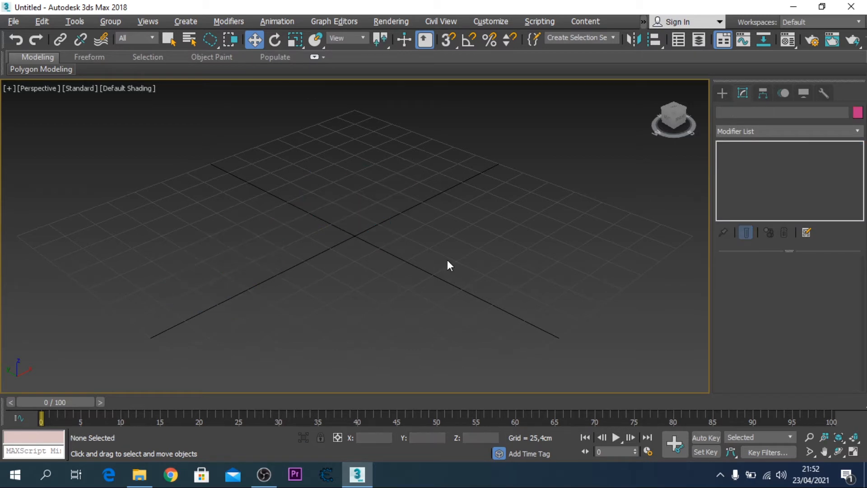
{"action": "left_click_drag", "start_coordinate": [214, 41], "coordinate": [214, 61]}
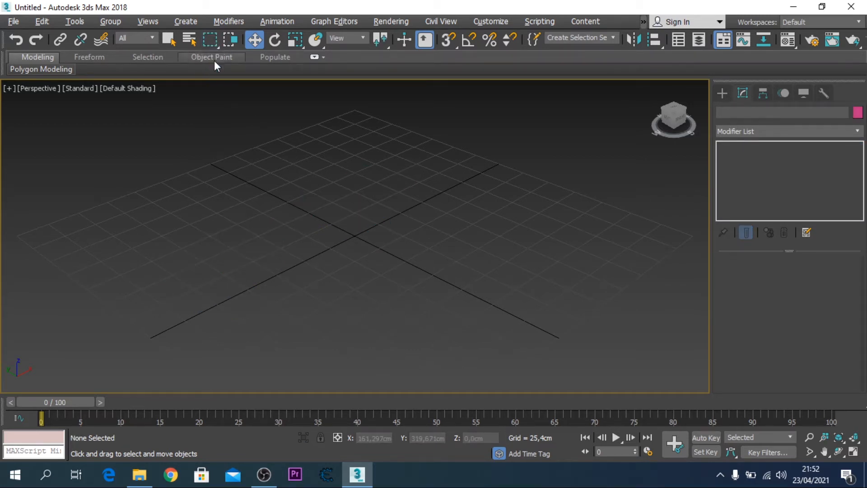
Create a sphere with a radius of about 23 cm on the grid at about X -76 cm, Y 94 cm.
{"action": "left_click", "coordinate": [722, 91]}
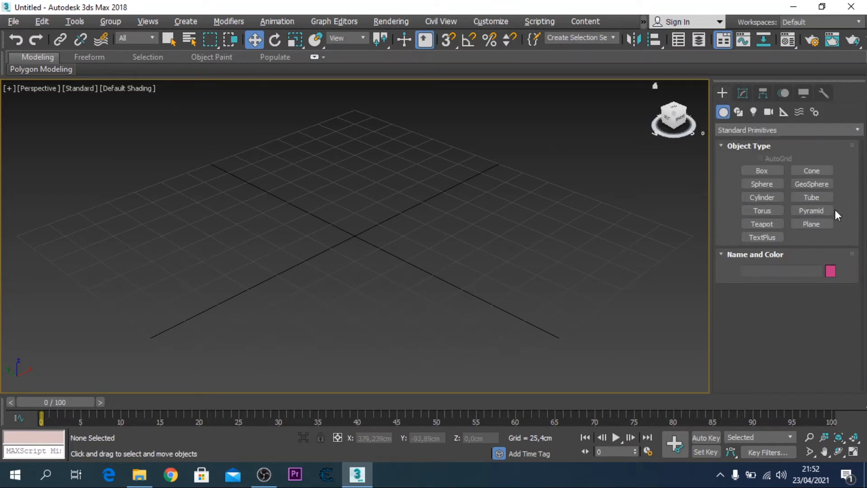
{"action": "left_click", "coordinate": [763, 183]}
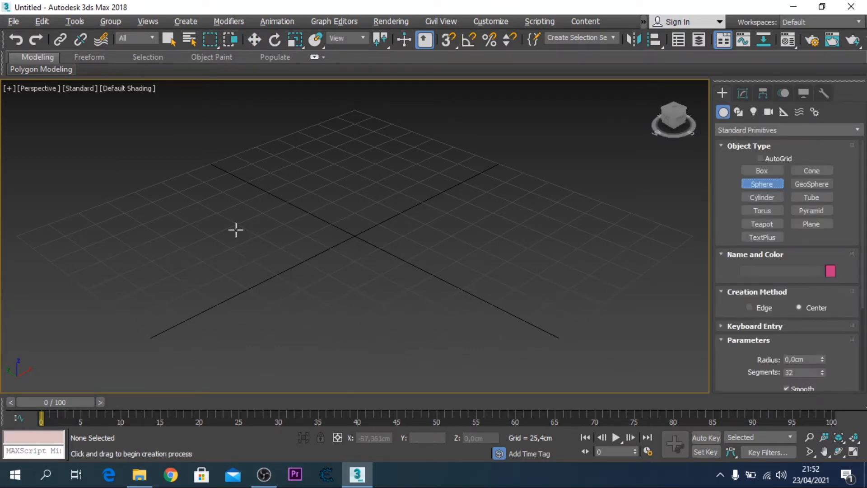
{"action": "left_click_drag", "start_coordinate": [197, 227], "coordinate": [202, 210]}
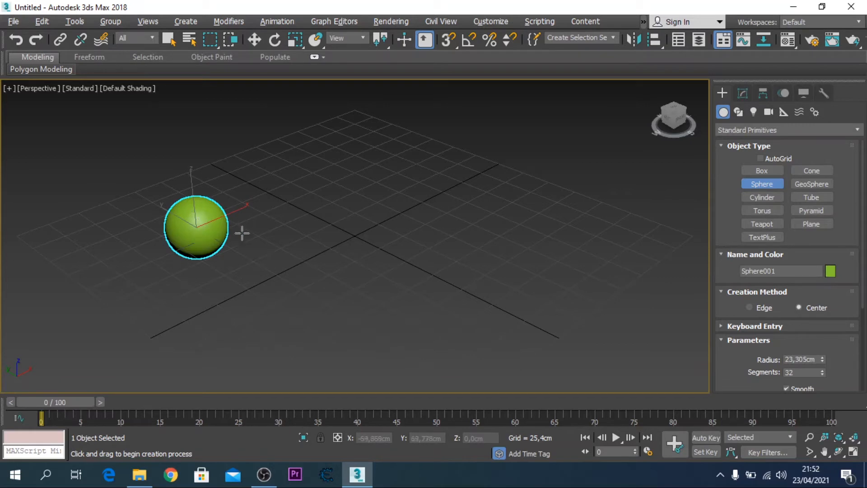
{"action": "left_click", "coordinate": [254, 40]}
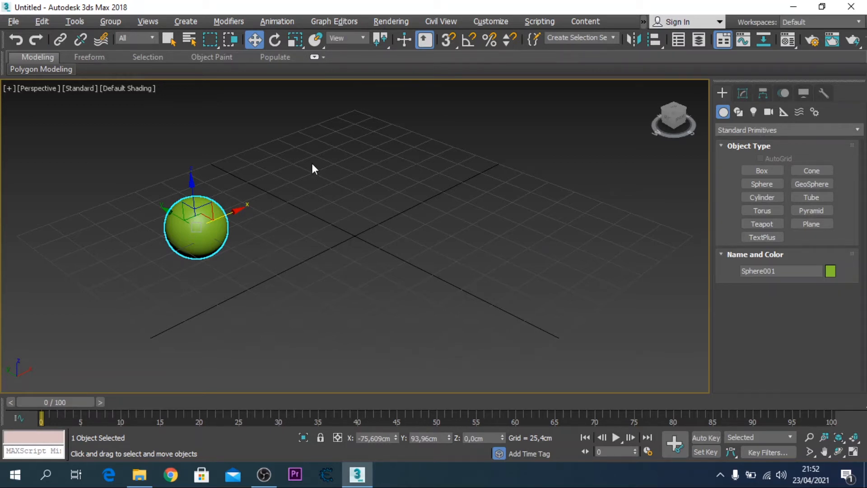
Preview a 1D array of the sphere with a count of 5 and an incremental X move of 10 cm.
{"action": "left_click", "coordinate": [68, 23]}
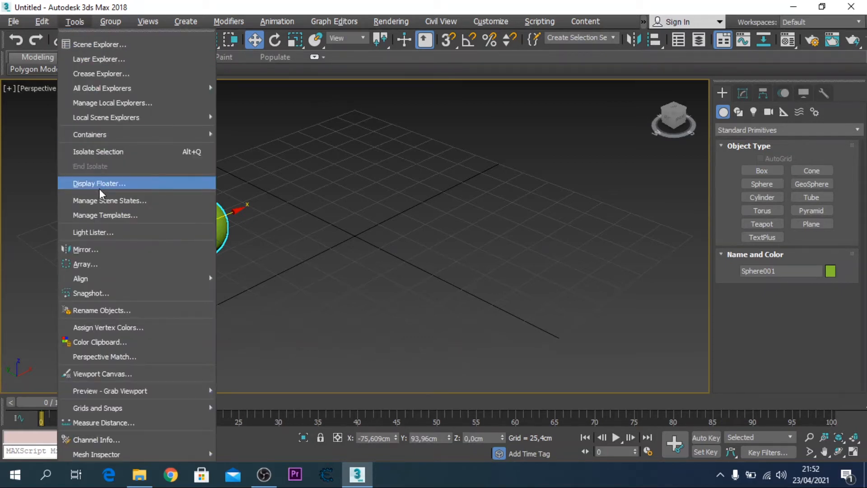
{"action": "left_click", "coordinate": [110, 265]}
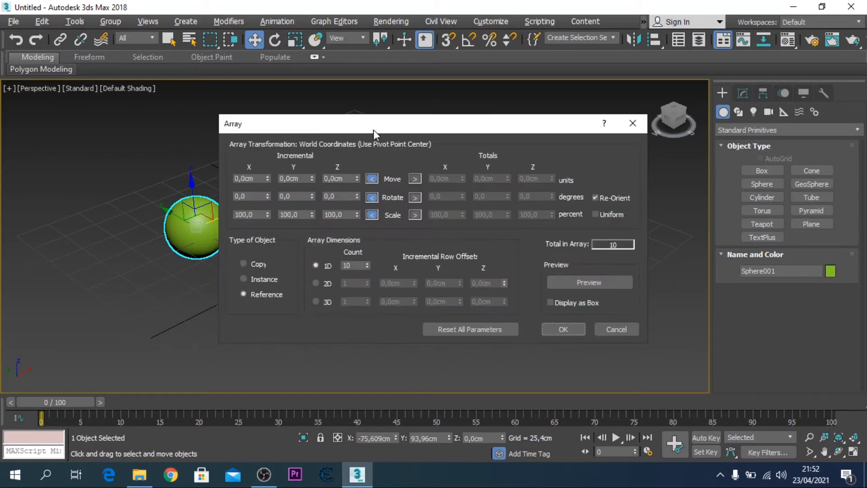
{"action": "left_click_drag", "start_coordinate": [378, 130], "coordinate": [472, 45]}
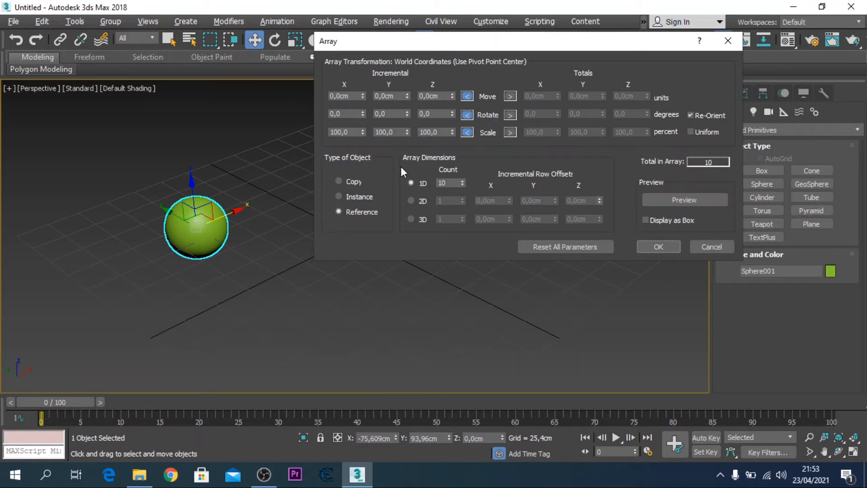
{"action": "left_click", "coordinate": [439, 183]}
{"action": "double_click", "coordinate": [439, 183]}
{"action": "type", "text": "5"}
{"action": "left_click_drag", "start_coordinate": [348, 97], "coordinate": [319, 98]}
{"action": "type", "text": "10"}
{"action": "left_click", "coordinate": [670, 202]}
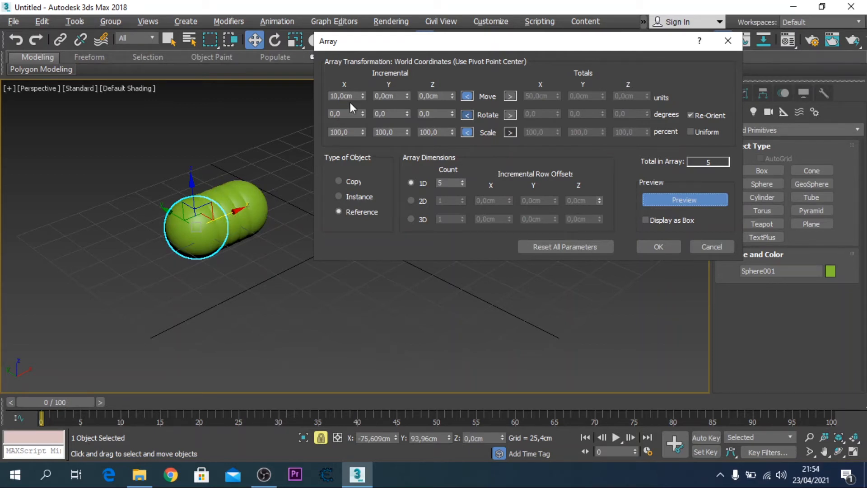
Try incremental X moves of 30 cm and then 20 cm for the sphere array, checking the preview.
{"action": "double_click", "coordinate": [328, 97]}
{"action": "type", "text": "30"}
{"action": "key", "text": "Tab"}
{"action": "left_click", "coordinate": [654, 201]}
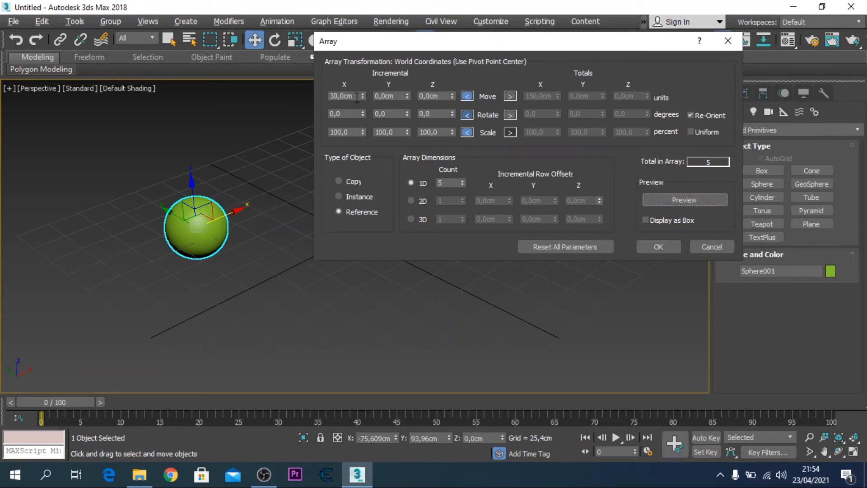
{"action": "double_click", "coordinate": [337, 97]}
{"action": "type", "text": "20"}
{"action": "key", "text": "Tab"}
{"action": "left_click", "coordinate": [670, 199]}
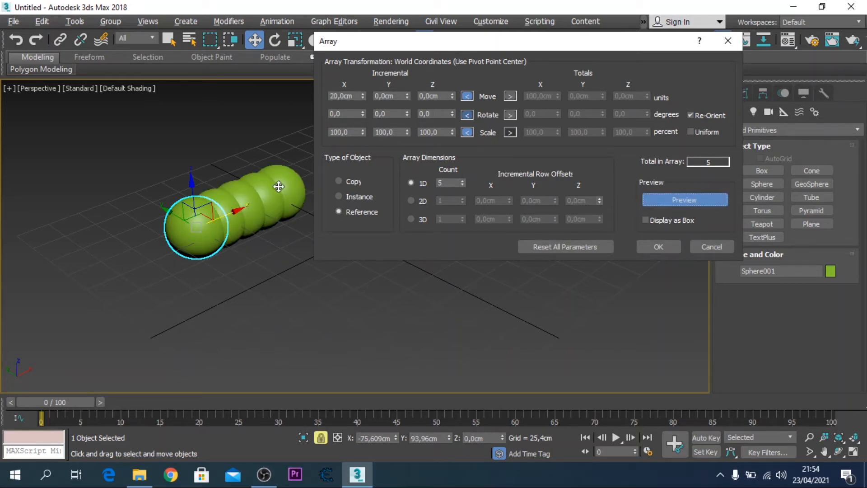
Try incremental X moves of 30 cm and 25 cm with the preview, then cancel the sphere array.
{"action": "left_click_drag", "start_coordinate": [355, 97], "coordinate": [319, 98]}
{"action": "type", "text": "30"}
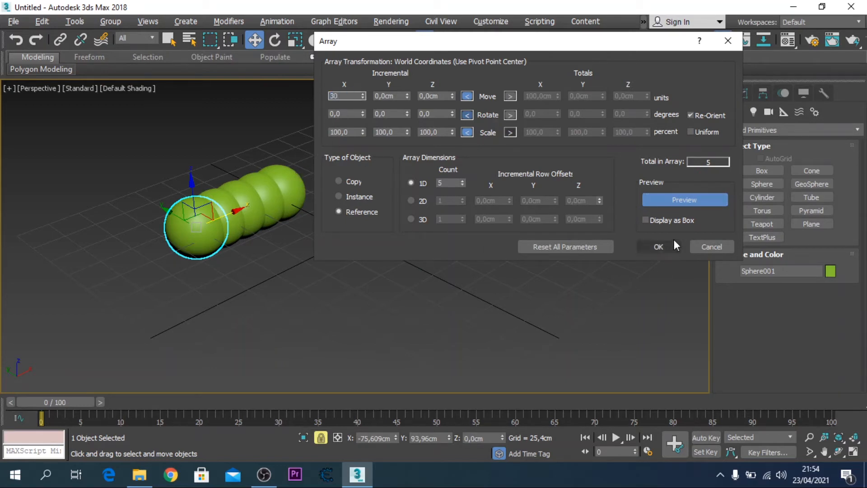
{"action": "left_click", "coordinate": [673, 202]}
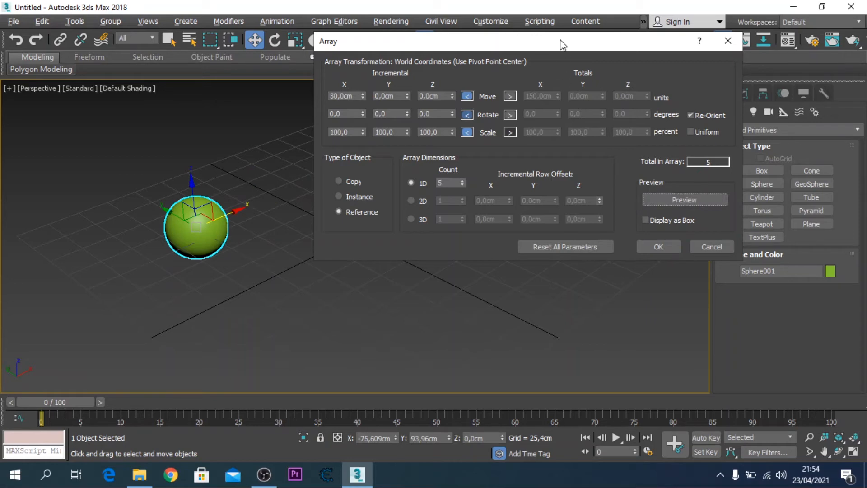
{"action": "left_click_drag", "start_coordinate": [562, 43], "coordinate": [566, 108]}
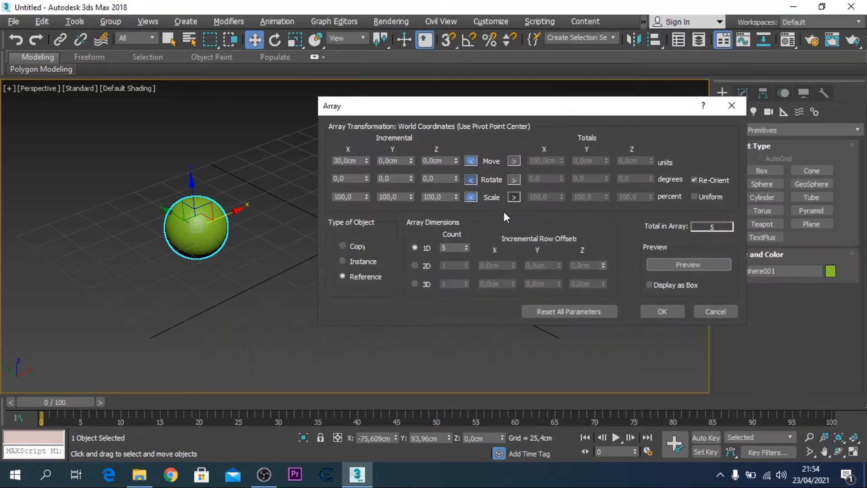
{"action": "double_click", "coordinate": [354, 160]}
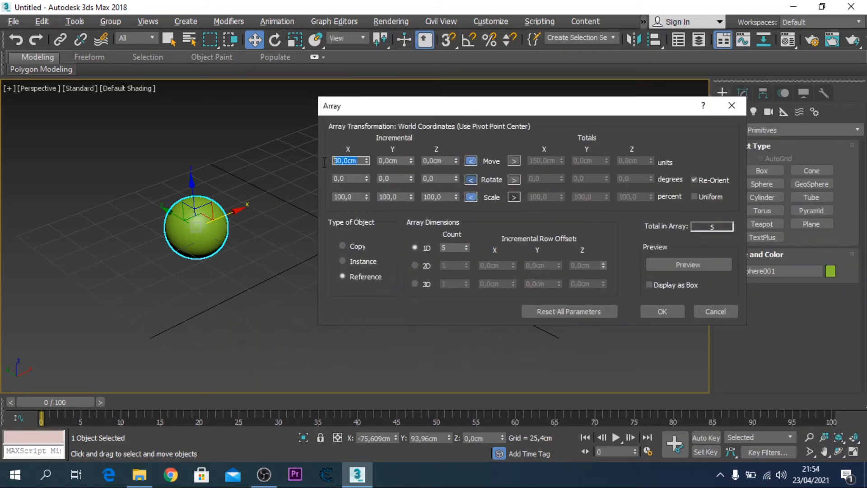
{"action": "type", "text": "25"}
{"action": "left_click", "coordinate": [677, 266]}
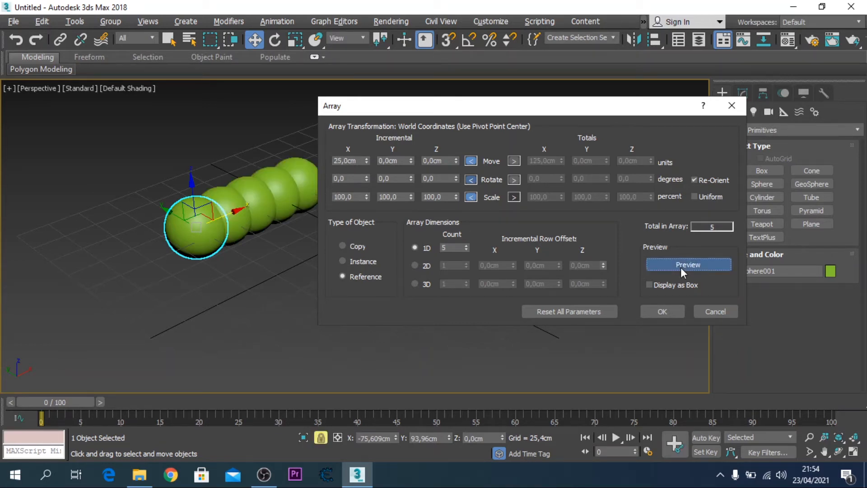
{"action": "left_click_drag", "start_coordinate": [536, 107], "coordinate": [548, 121]}
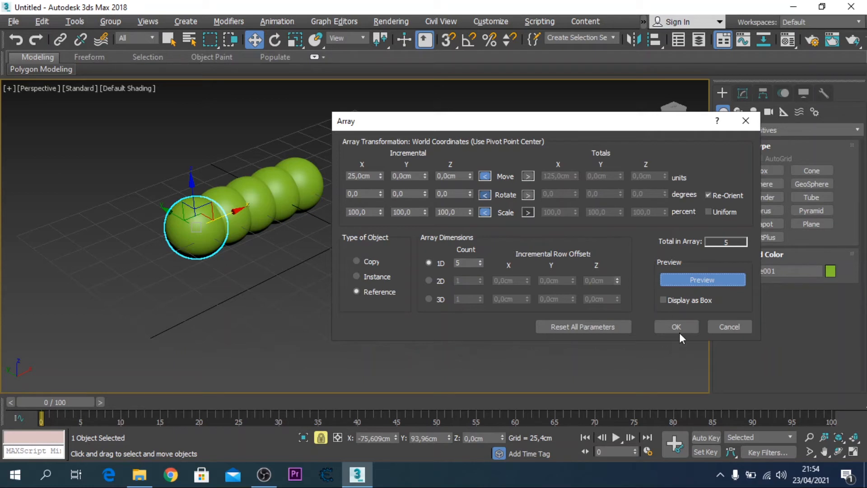
{"action": "left_click", "coordinate": [729, 326]}
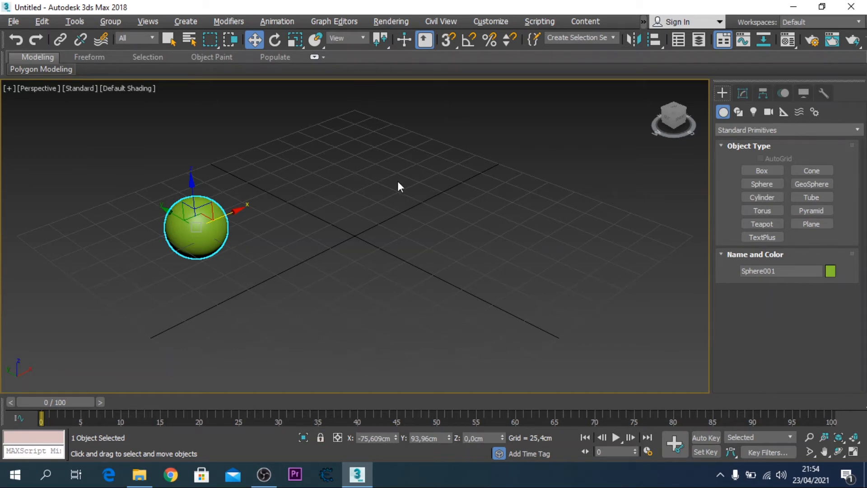
Start a 2D array of the sphere with counts of 5 and 4 and an incremental X move of 25 cm, with preview on.
{"action": "left_click", "coordinate": [76, 23]}
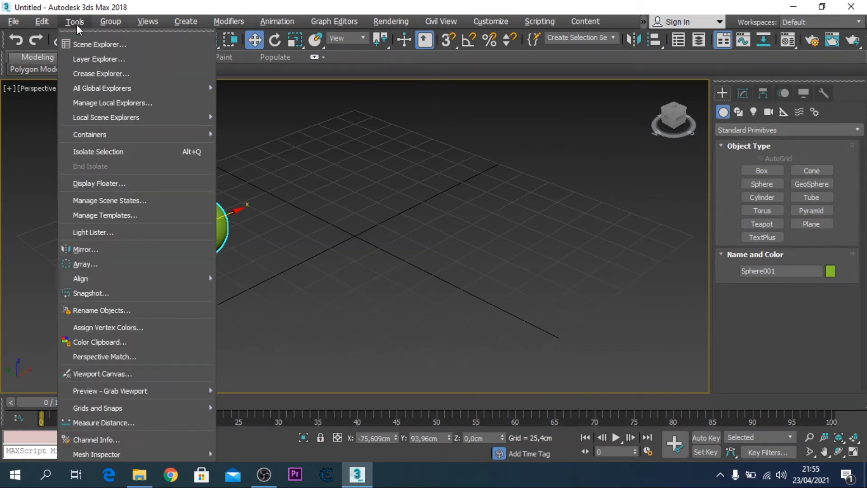
{"action": "left_click", "coordinate": [108, 263]}
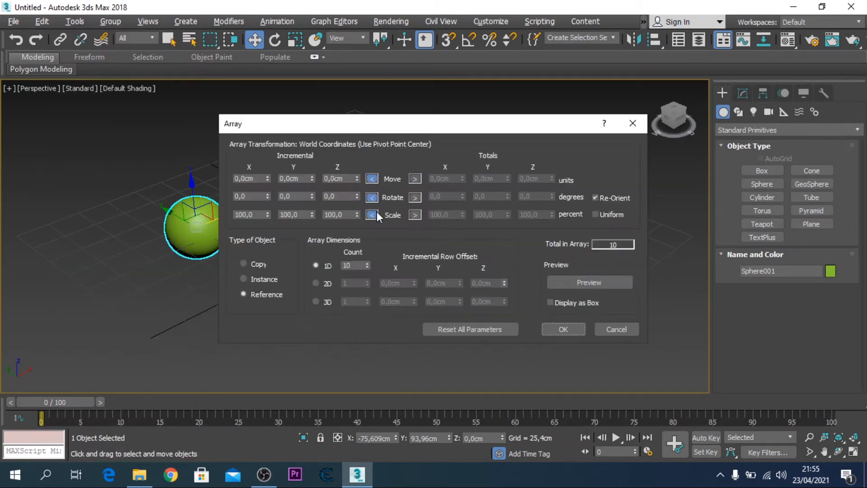
{"action": "left_click_drag", "start_coordinate": [430, 125], "coordinate": [612, 81]}
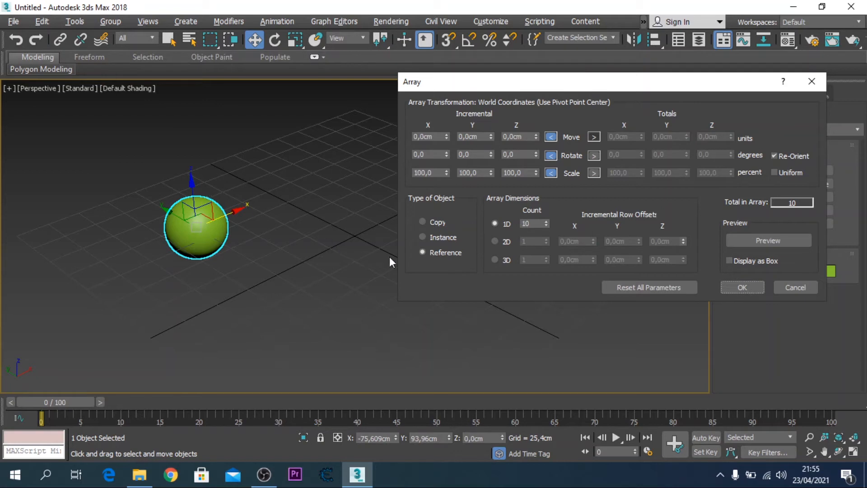
{"action": "left_click", "coordinate": [496, 243]}
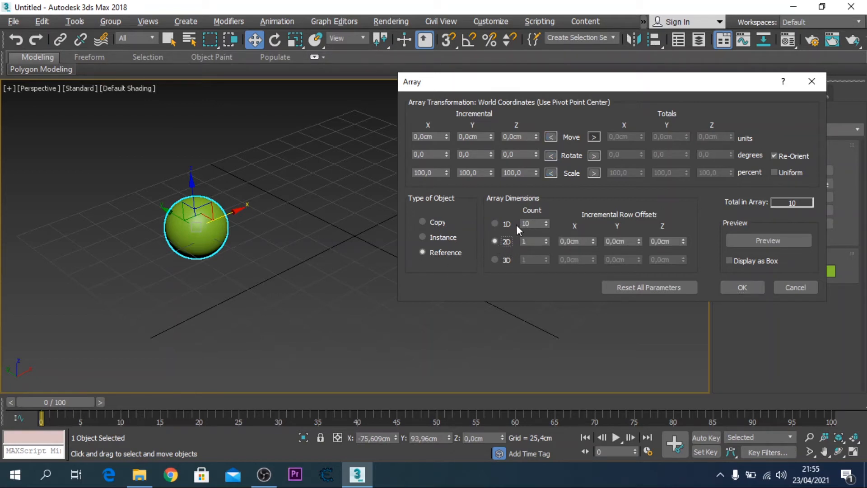
{"action": "double_click", "coordinate": [530, 225]}
{"action": "double_click", "coordinate": [529, 240]}
{"action": "type", "text": "4"}
{"action": "left_click", "coordinate": [412, 135]}
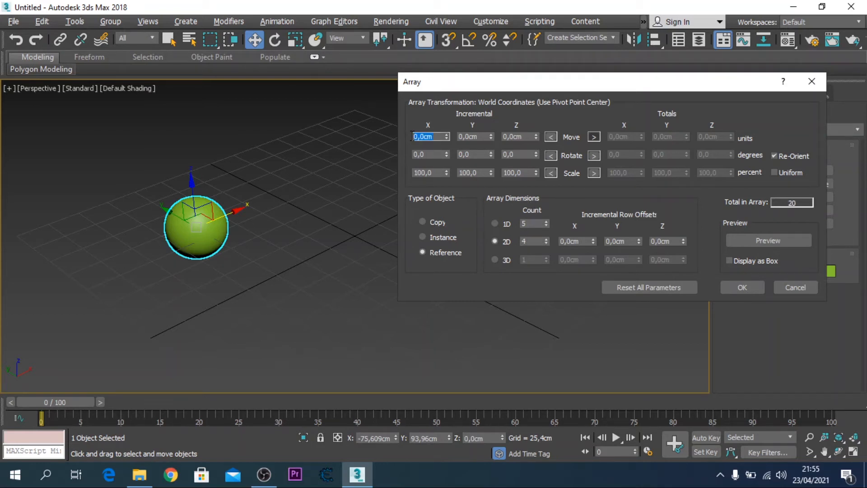
{"action": "type", "text": "25"}
{"action": "left_click", "coordinate": [766, 241]}
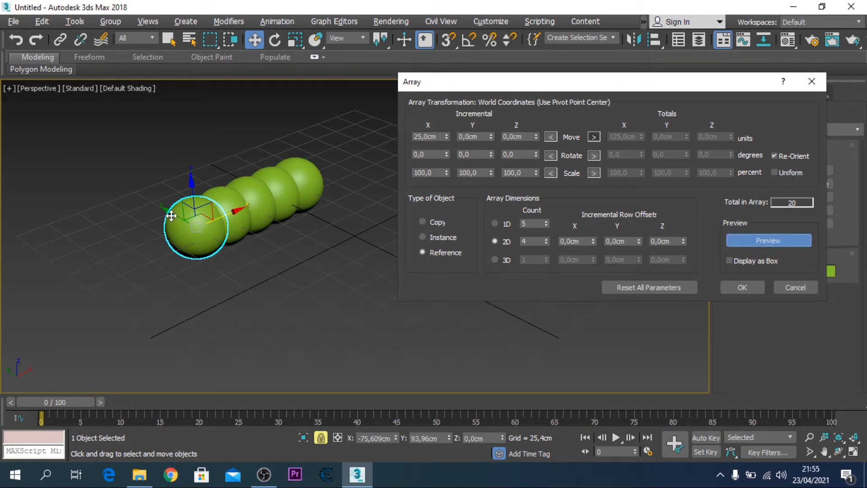
Try an incremental Y move of 25 cm in the array preview, then reset it to 0.
{"action": "left_click", "coordinate": [479, 137]}
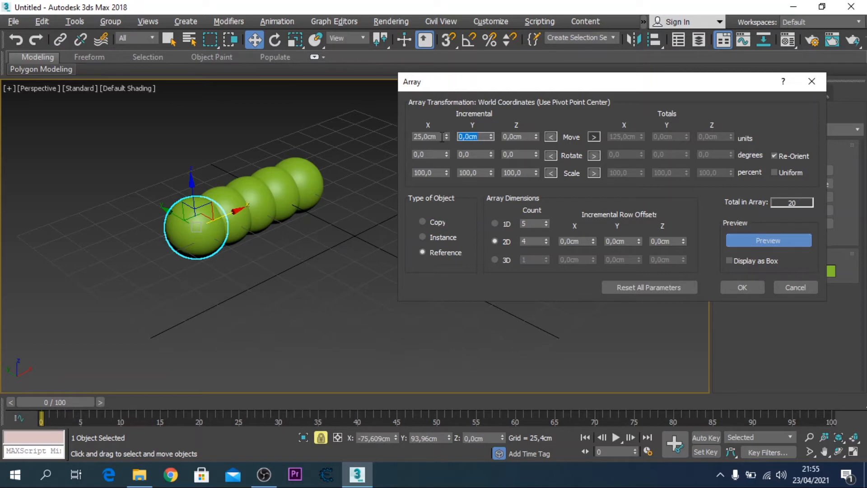
{"action": "type", "text": "25"}
{"action": "left_click", "coordinate": [776, 241]}
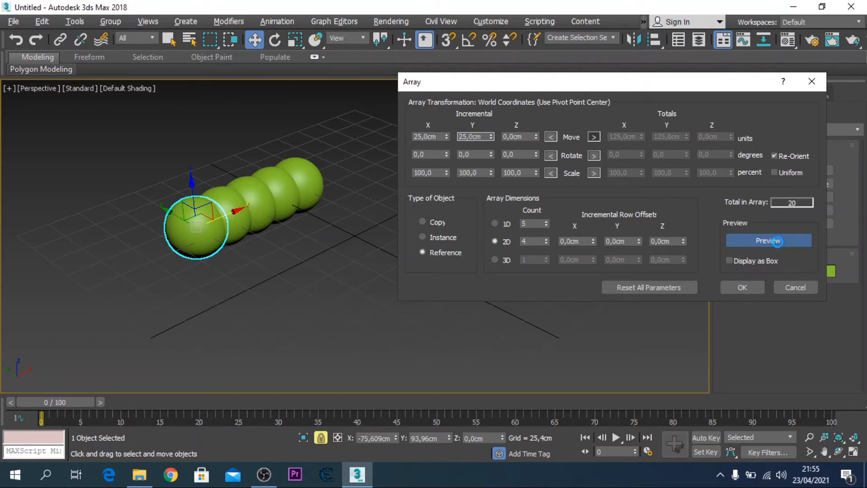
{"action": "left_click", "coordinate": [777, 242]}
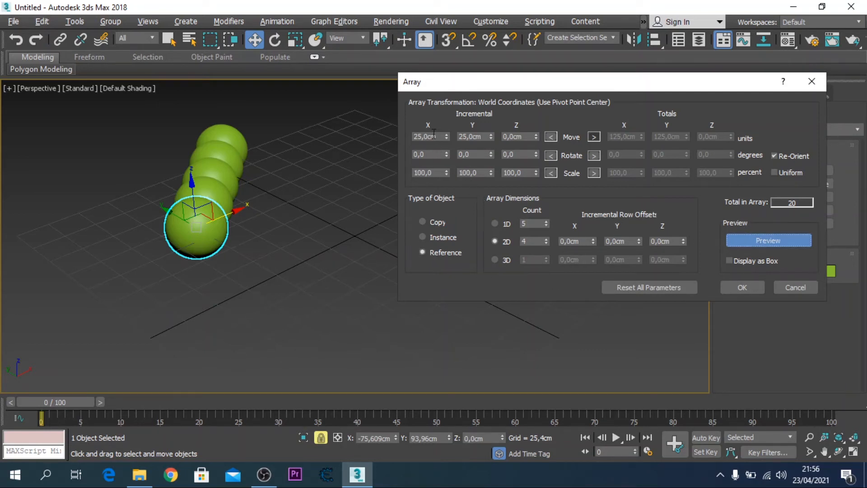
{"action": "double_click", "coordinate": [479, 137]}
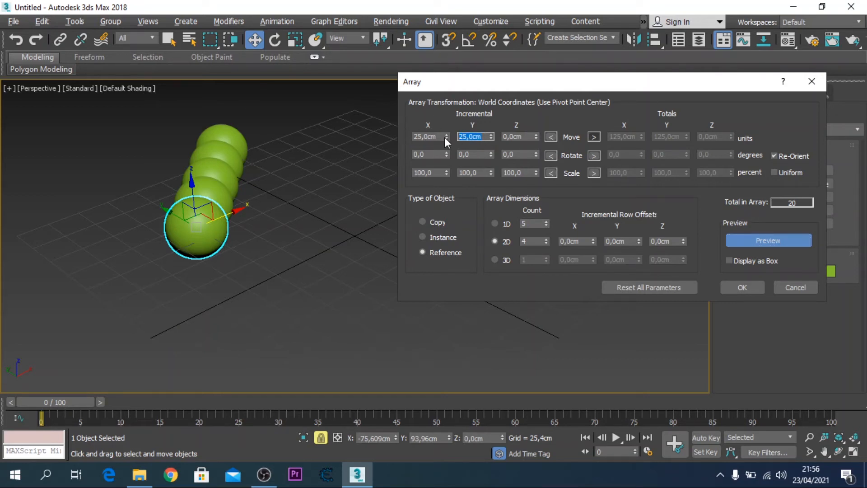
{"action": "type", "text": "0"}
Space out the 2D array with a Y row offset of about 58 cm and an incremental X move of about 55.5 cm.
{"action": "left_click", "coordinate": [627, 241]}
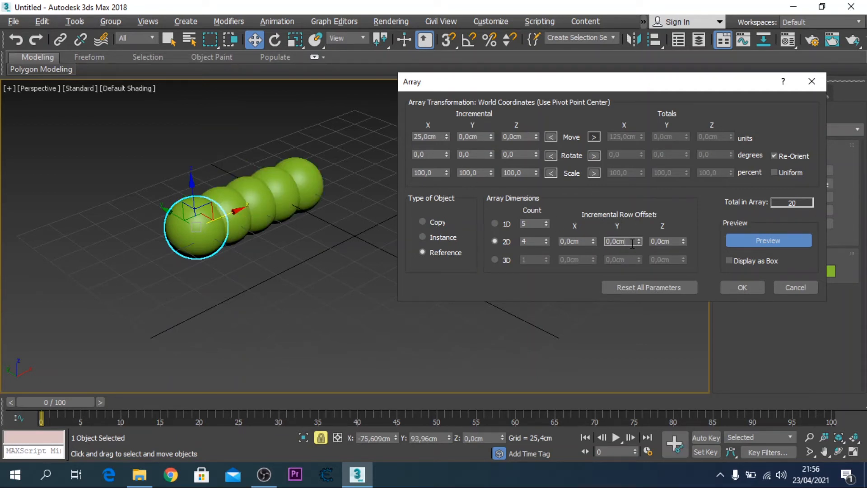
{"action": "left_click_drag", "start_coordinate": [632, 243], "coordinate": [585, 242]}
{"action": "type", "text": "25"}
{"action": "left_click", "coordinate": [762, 243]}
{"action": "left_click", "coordinate": [767, 240]}
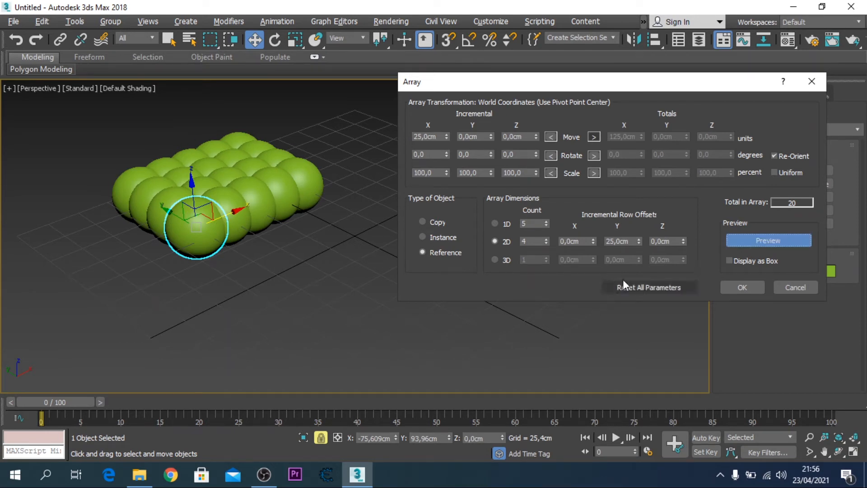
{"action": "left_click_drag", "start_coordinate": [639, 243], "coordinate": [638, 239]}
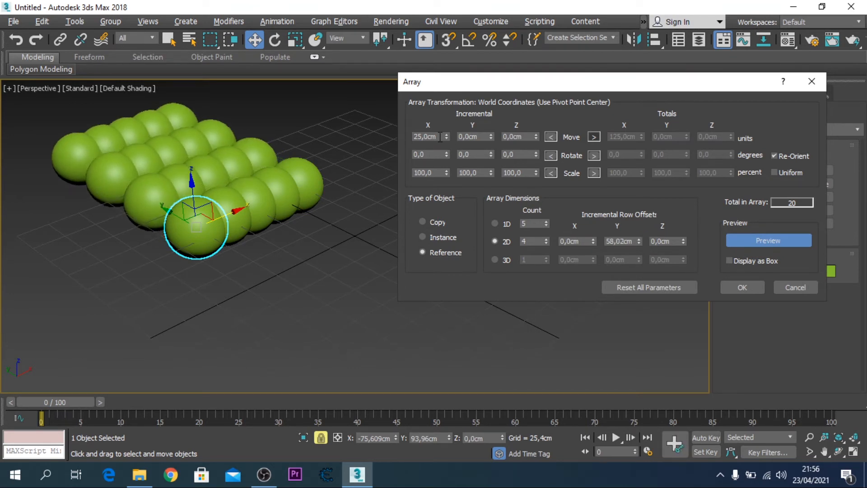
{"action": "left_click_drag", "start_coordinate": [445, 135], "coordinate": [446, 135]}
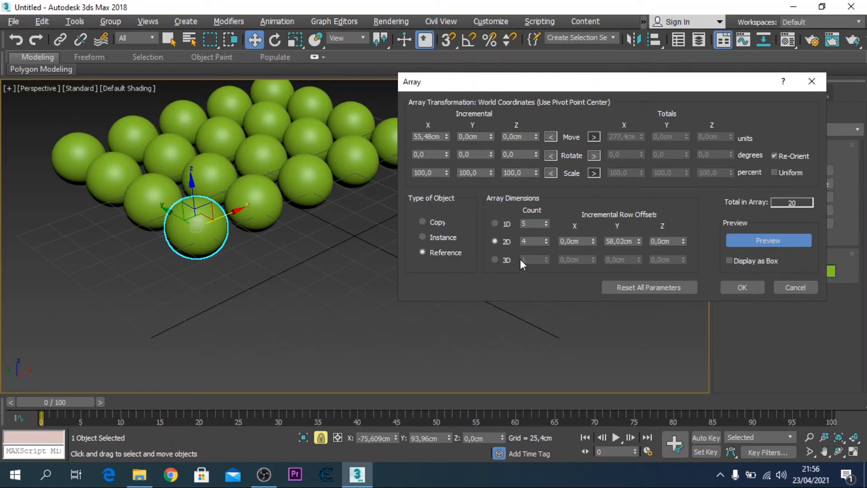
Extend the array to 3D with a count of 6 and a Z row offset of about 30.5 cm, and preview it.
{"action": "left_click", "coordinate": [494, 260]}
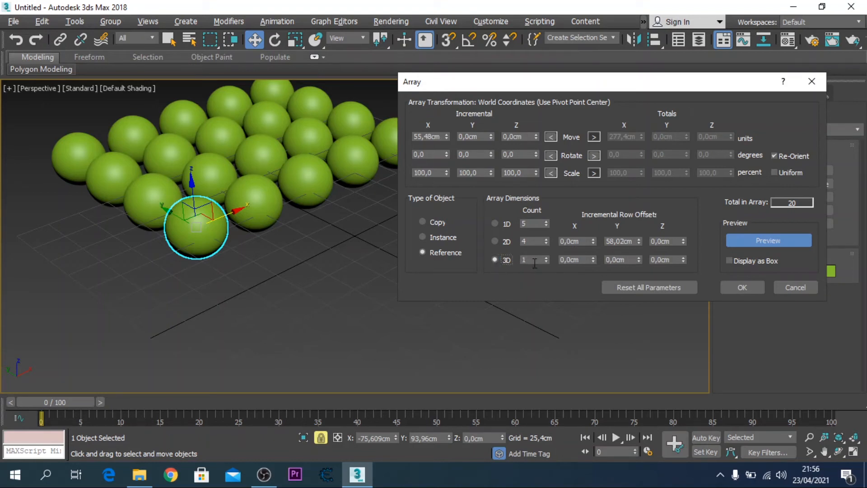
{"action": "double_click", "coordinate": [532, 259]}
{"action": "type", "text": "6"}
{"action": "double_click", "coordinate": [676, 260]}
{"action": "left_click", "coordinate": [758, 240]}
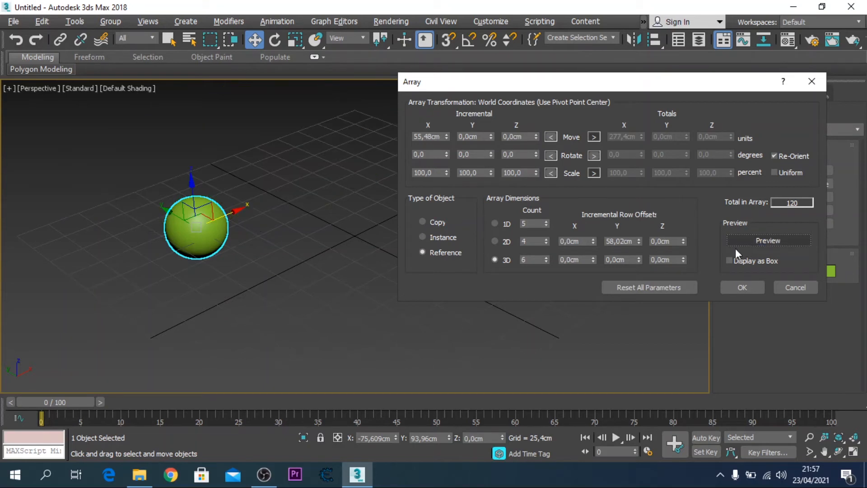
{"action": "left_click", "coordinate": [683, 258]}
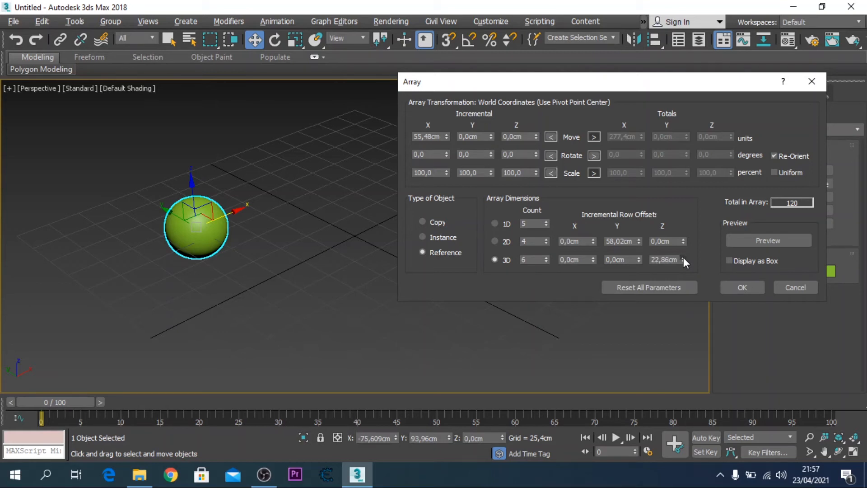
{"action": "left_click", "coordinate": [683, 257]}
{"action": "left_click", "coordinate": [757, 242]}
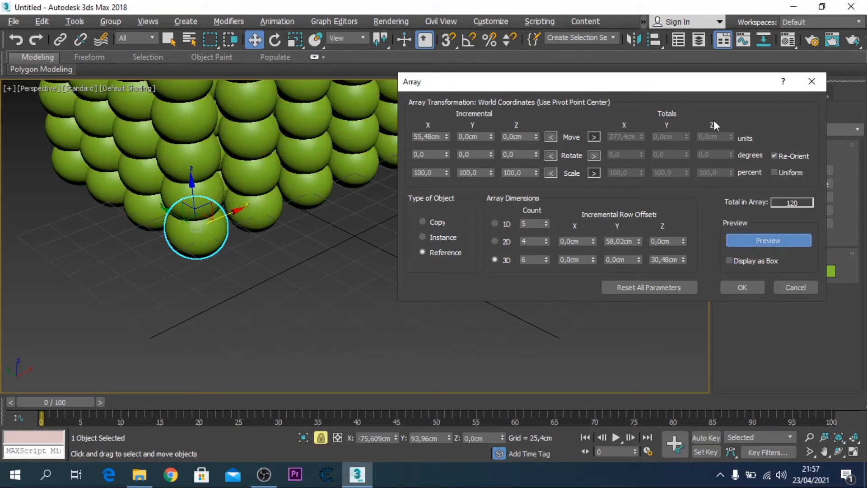
Increase the 3D row offset along Z to 35.56 cm and create the sphere array.
{"action": "left_click", "coordinate": [683, 257]}
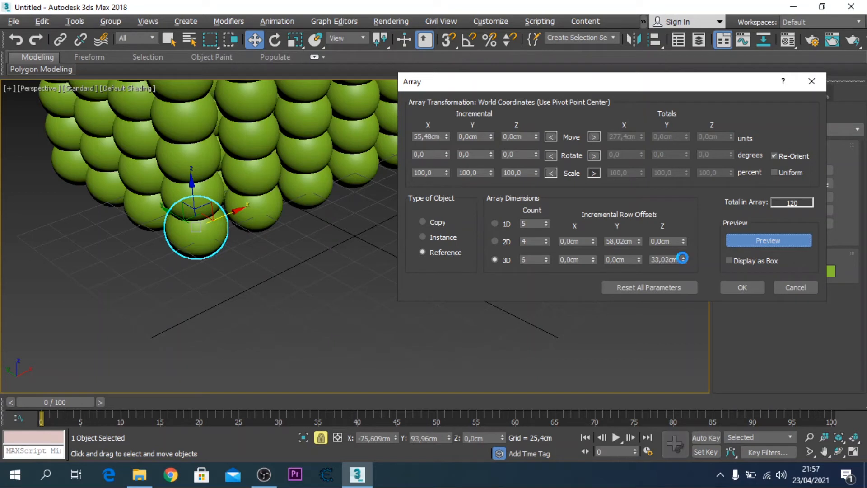
{"action": "left_click", "coordinate": [684, 256]}
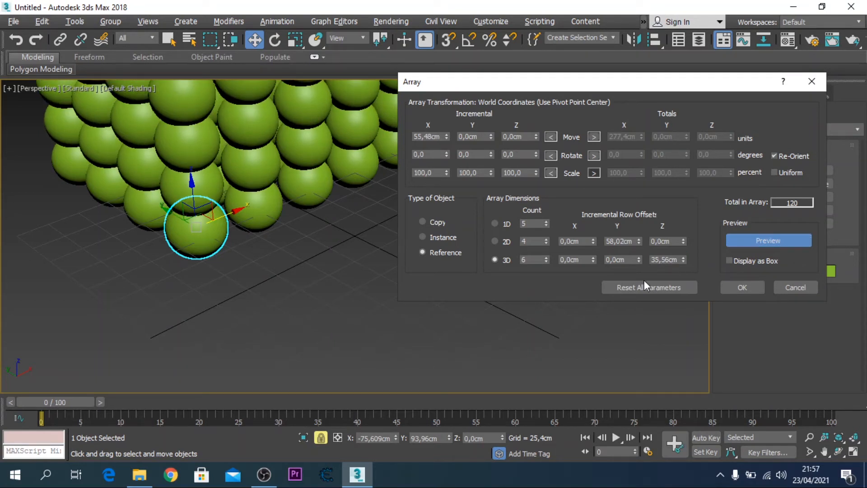
{"action": "left_click", "coordinate": [749, 292]}
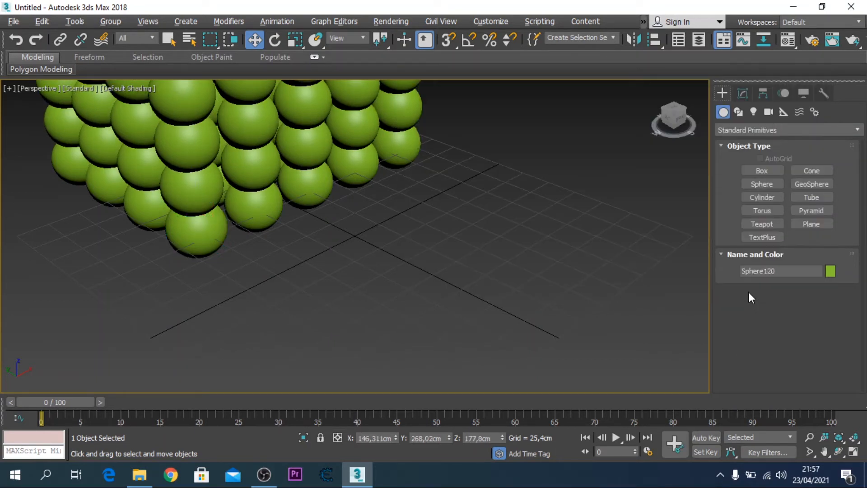
{"action": "scroll", "coordinate": [645, 248], "scroll_direction": "down", "scroll_amount": 5}
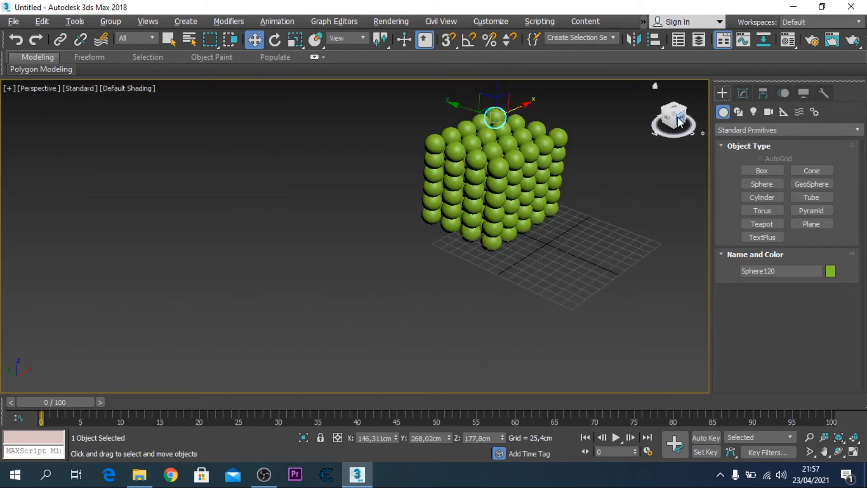
Delete the entire 3D array of spheres from the scene.
{"action": "left_click_drag", "start_coordinate": [677, 121], "coordinate": [685, 137]}
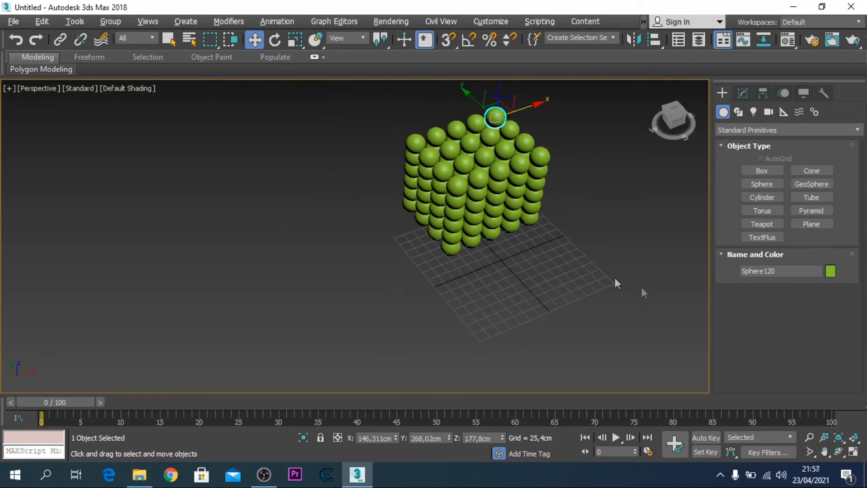
{"action": "left_click_drag", "start_coordinate": [624, 286], "coordinate": [380, 109]}
{"action": "key", "text": "Delete"}
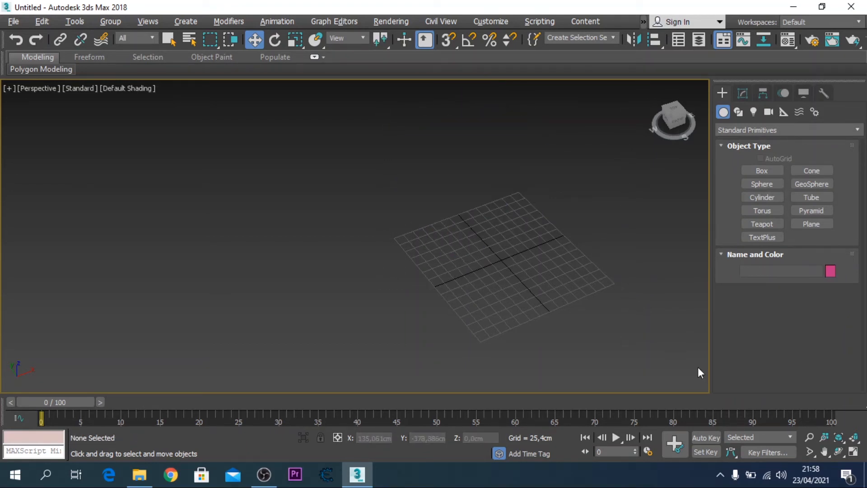
Create a long, flat box about 25.5 cm long, 245.7 cm wide and 2.1 cm high across the grid's centre.
{"action": "left_click", "coordinate": [855, 440]}
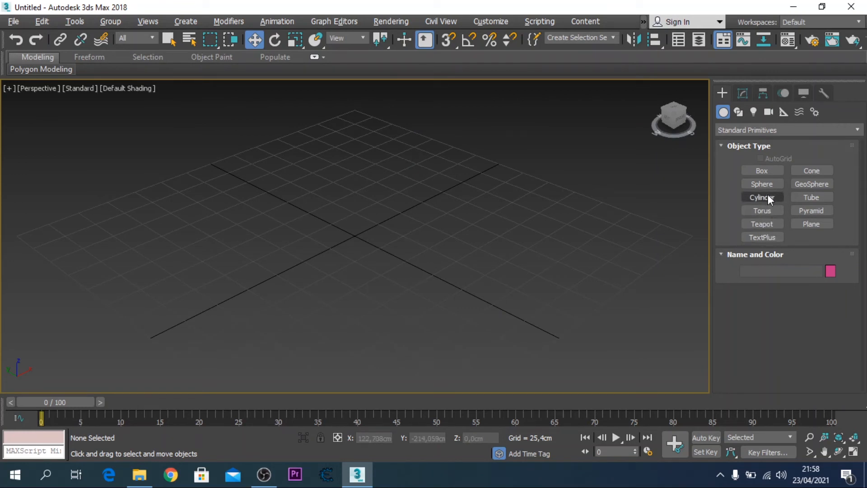
{"action": "left_click", "coordinate": [774, 174]}
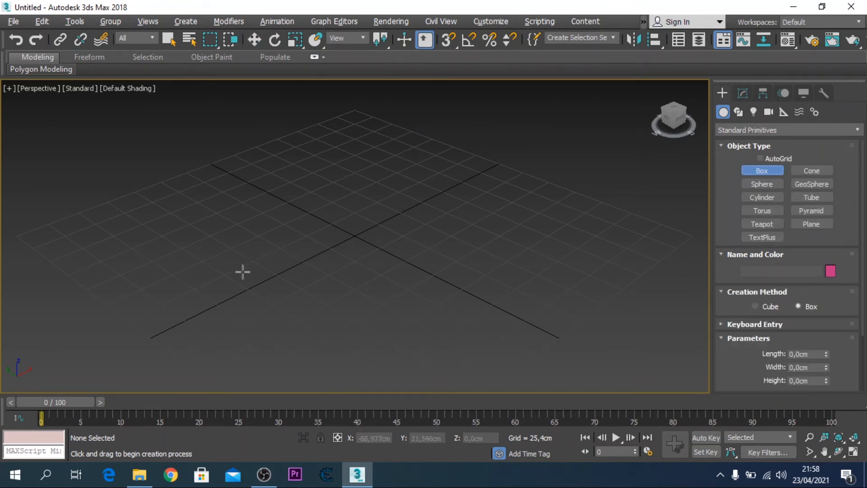
{"action": "left_click_drag", "start_coordinate": [222, 285], "coordinate": [476, 184]}
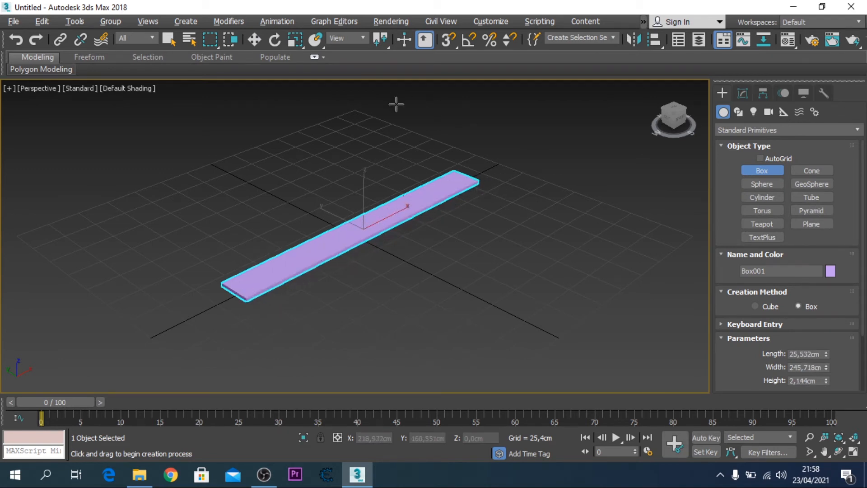
{"action": "left_click", "coordinate": [255, 40]}
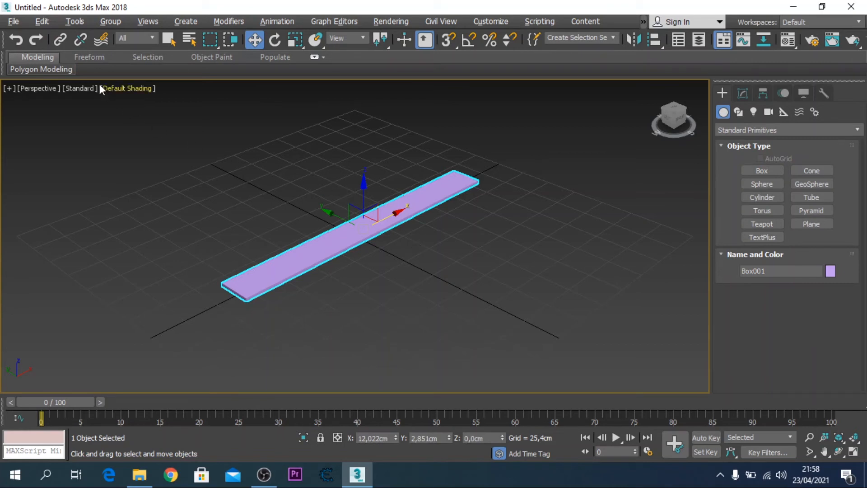
Start the Array tool on the flat box and limit the array to 1D.
{"action": "left_click", "coordinate": [76, 22]}
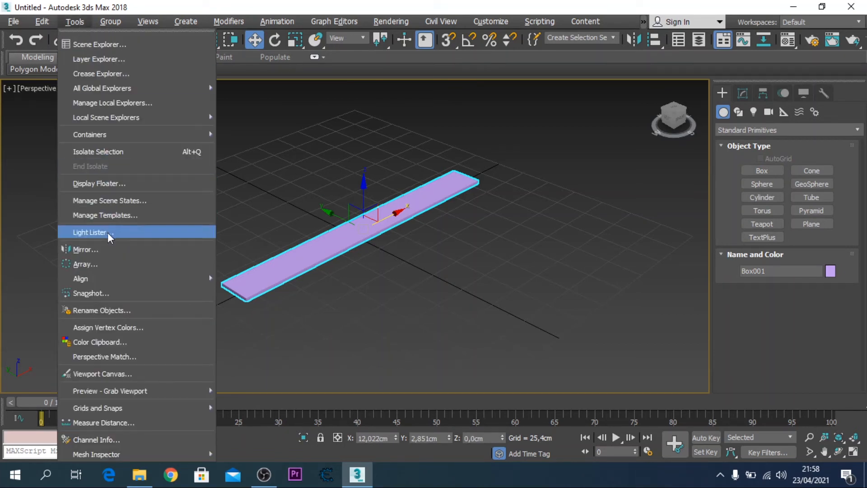
{"action": "left_click", "coordinate": [86, 264]}
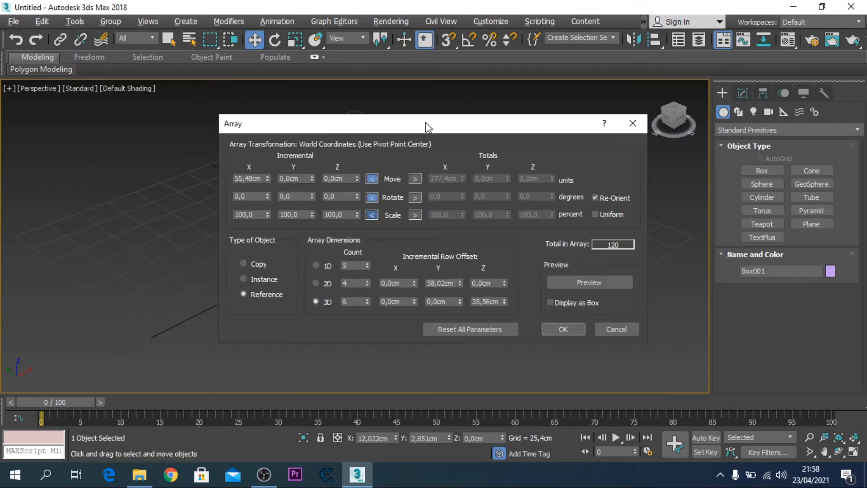
{"action": "left_click_drag", "start_coordinate": [428, 127], "coordinate": [635, 66]}
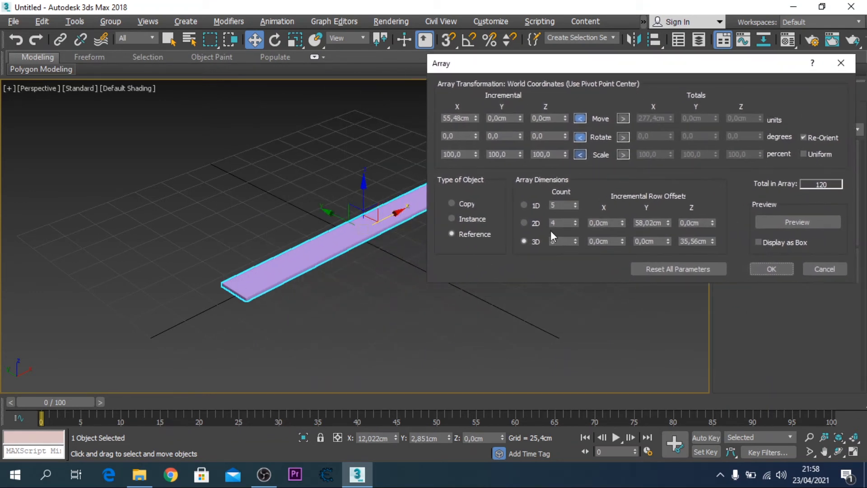
{"action": "left_click", "coordinate": [524, 205]}
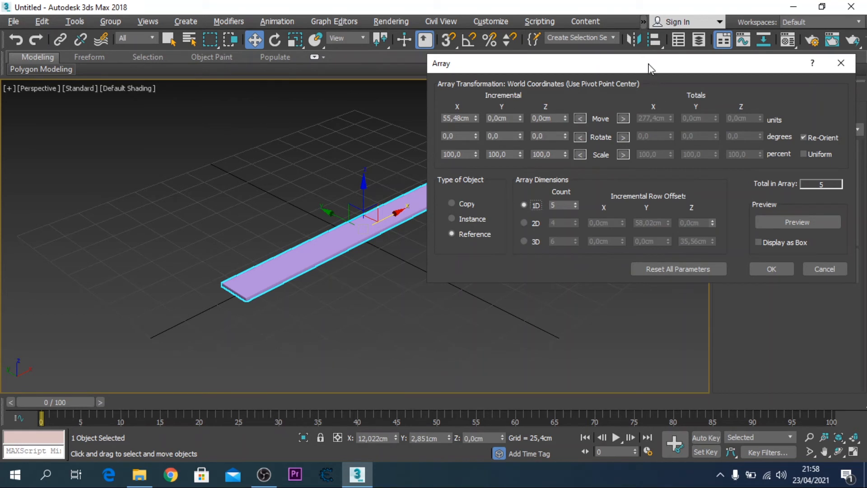
{"action": "mouse_move", "coordinate": [648, 65]}
{"action": "left_mouse_down"}
{"action": "mouse_move", "coordinate": [683, 78]}
{"action": "mouse_move", "coordinate": [654, 77]}
{"action": "left_mouse_up"}
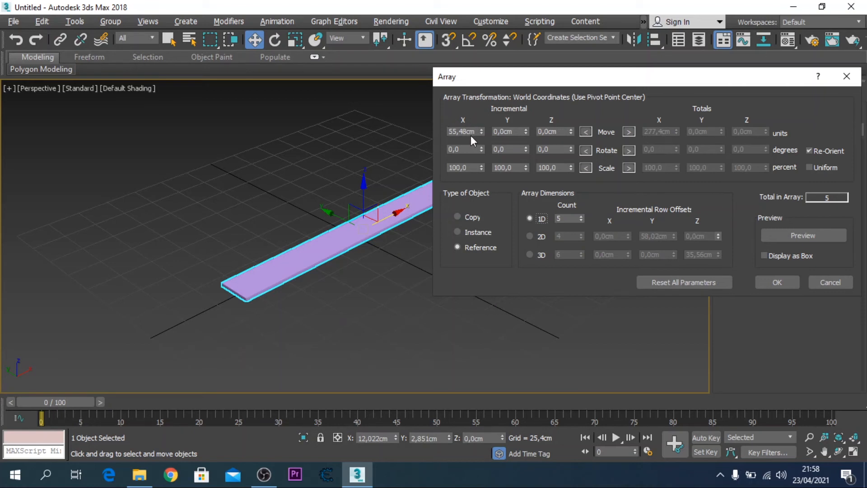
Set the incremental X move to 0 and the incremental Z rotation to 25 degrees, and preview the array.
{"action": "left_click_drag", "start_coordinate": [475, 131], "coordinate": [438, 131]}
{"action": "type", "text": "0"}
{"action": "left_click", "coordinate": [559, 149]}
{"action": "type", "text": "25"}
{"action": "left_click", "coordinate": [785, 234]}
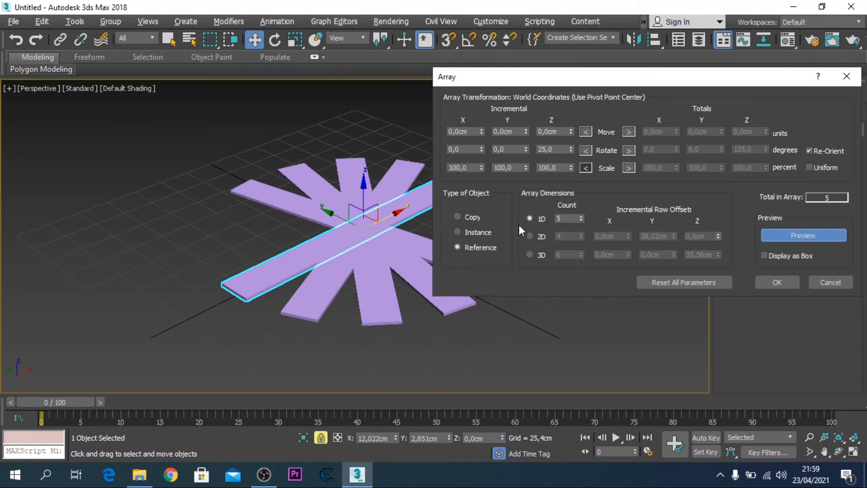
Raise the 1D count of the rotated box array to 7.
{"action": "left_click", "coordinate": [581, 216]}
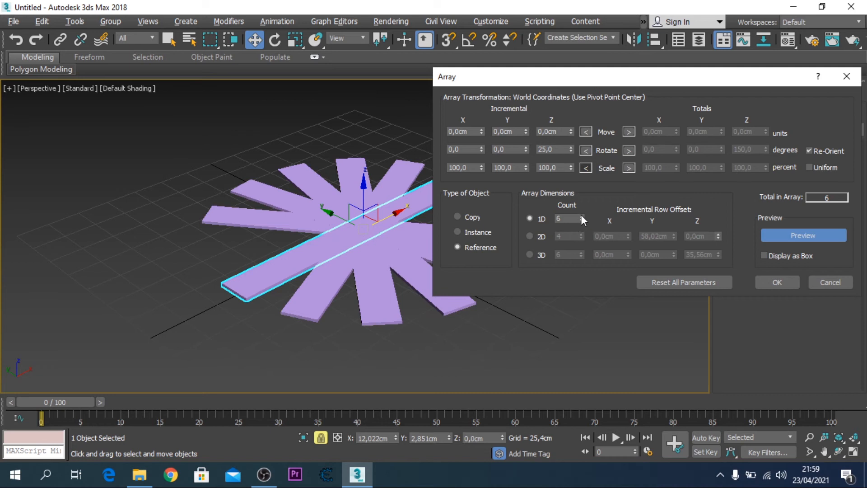
{"action": "left_click", "coordinate": [581, 215]}
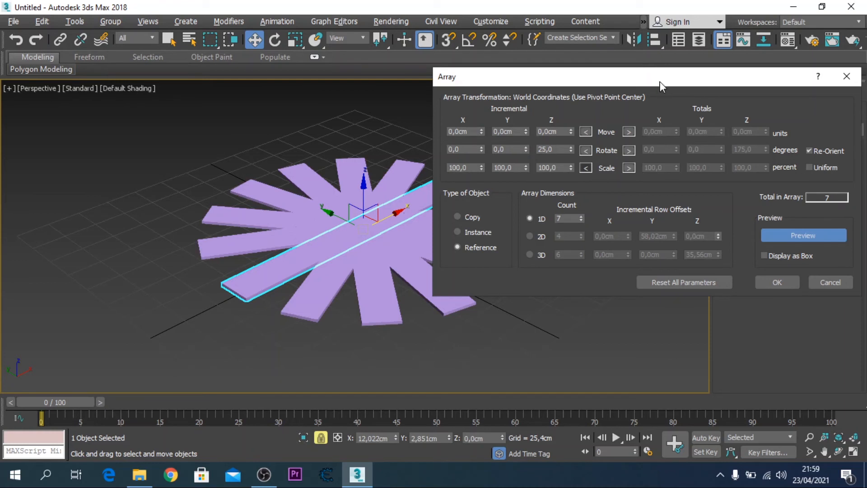
{"action": "left_click_drag", "start_coordinate": [660, 81], "coordinate": [608, 104]}
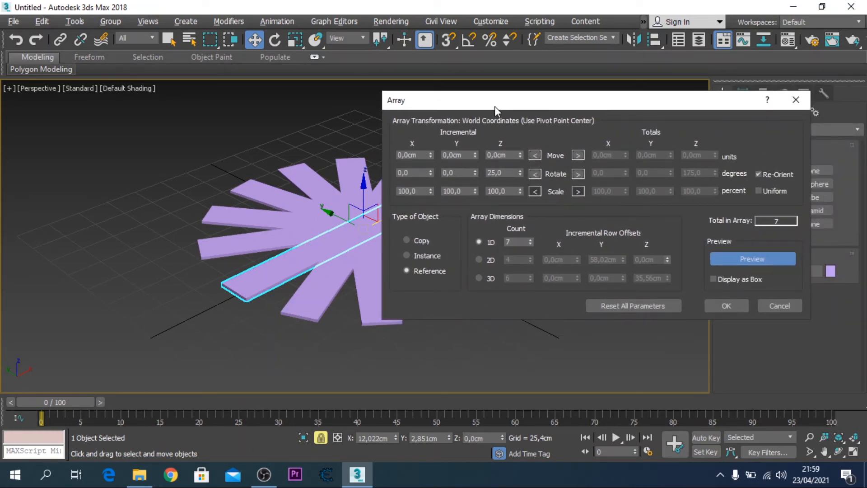
{"action": "left_click_drag", "start_coordinate": [495, 106], "coordinate": [564, 89]}
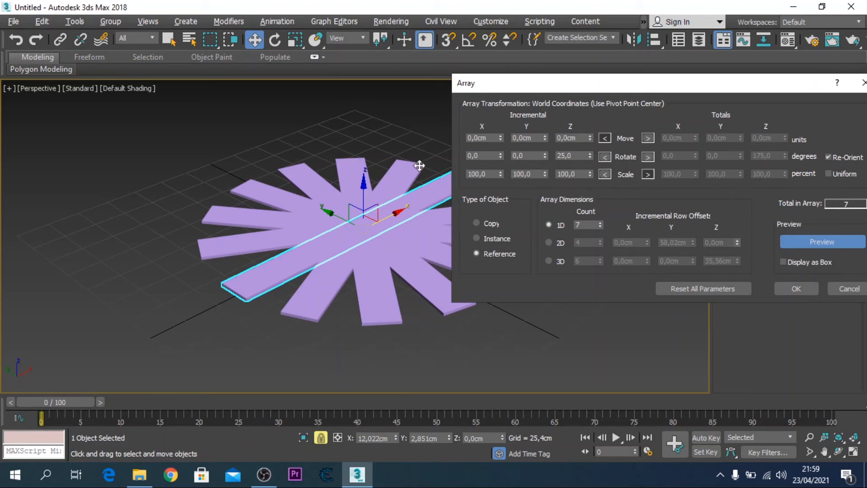
Try incremental X moves of 7.62 cm and -2.54 cm in the rotated array, then return the value to 0.
{"action": "left_click", "coordinate": [500, 137]}
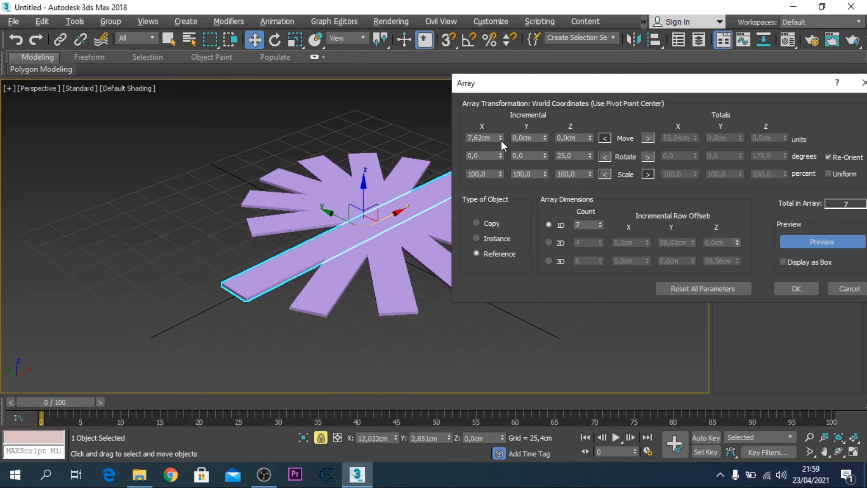
{"action": "left_click", "coordinate": [501, 140]}
{"action": "left_click", "coordinate": [500, 140]}
{"action": "left_click", "coordinate": [500, 140]}
{"action": "left_click", "coordinate": [500, 140]}
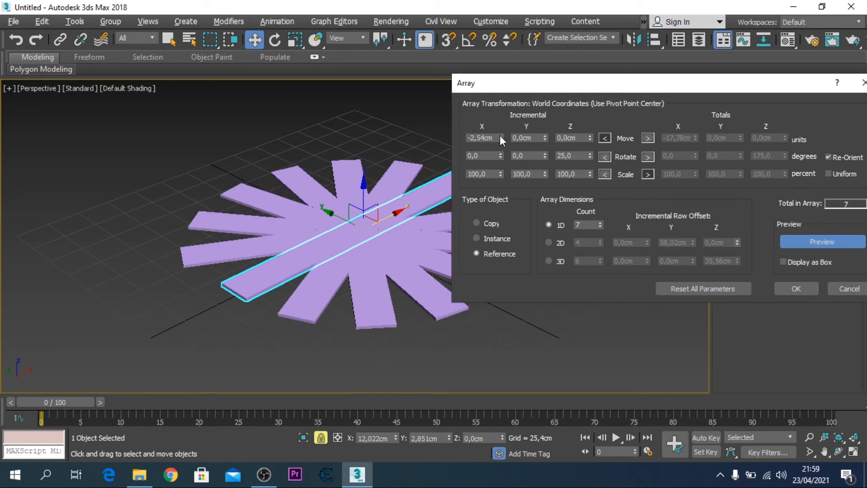
{"action": "left_click", "coordinate": [500, 135]}
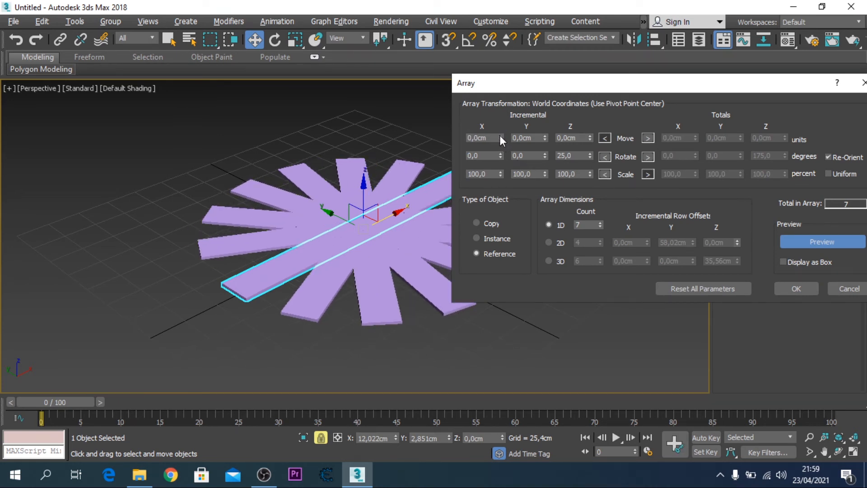
Set the incremental Z move to 15.24 cm, create the spiral array of boxes and deselect it.
{"action": "left_click", "coordinate": [588, 135]}
{"action": "left_click", "coordinate": [588, 135]}
{"action": "left_click", "coordinate": [588, 135]}
{"action": "left_click", "coordinate": [589, 135]}
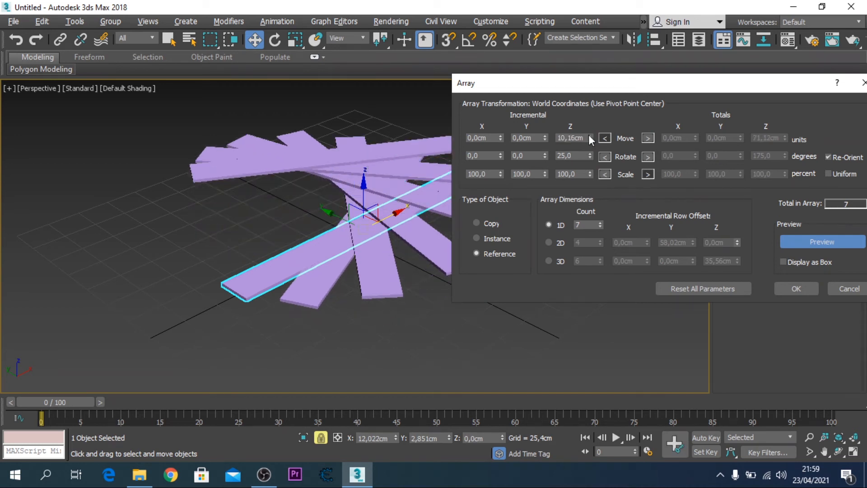
{"action": "left_click", "coordinate": [588, 135]}
{"action": "left_click", "coordinate": [589, 135]}
{"action": "left_click_drag", "start_coordinate": [600, 86], "coordinate": [505, 101]}
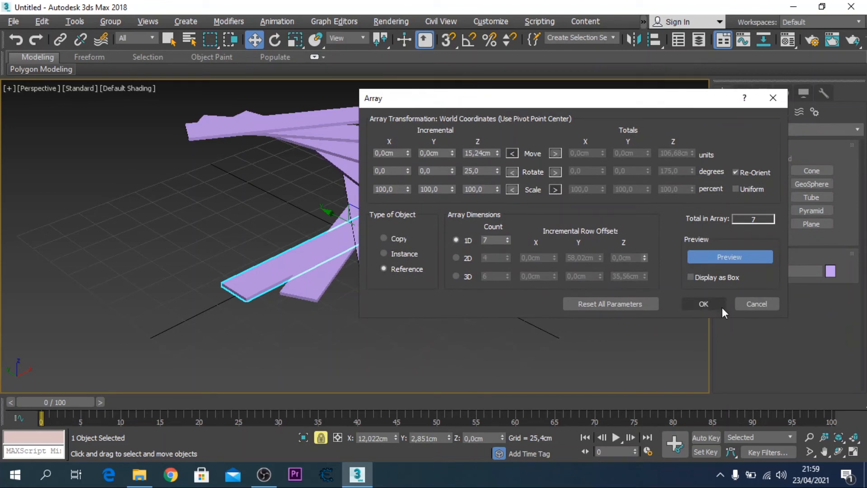
{"action": "left_click", "coordinate": [707, 305]}
{"action": "left_click", "coordinate": [644, 216]}
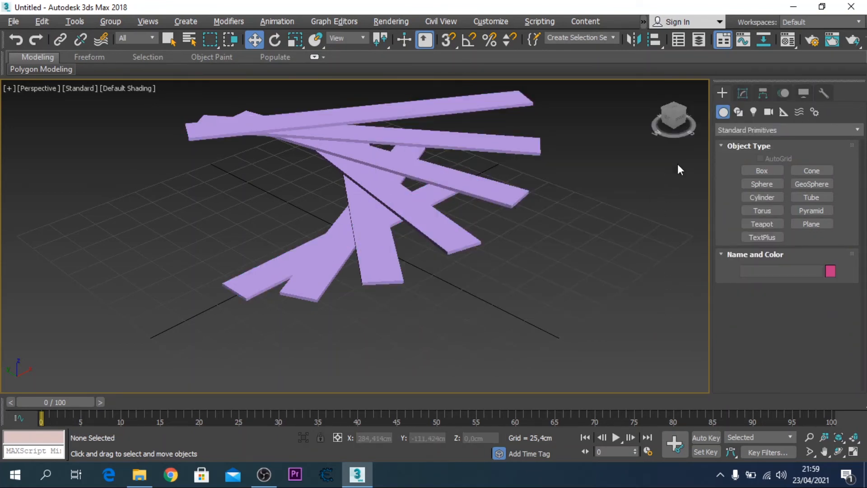
View the spiral array of boxes from other angles, then delete all of its boxes.
{"action": "left_click_drag", "start_coordinate": [680, 118], "coordinate": [675, 145]}
{"action": "middle_click_drag", "start_coordinate": [364, 114], "coordinate": [126, 138], "text": "alt"}
{"action": "mouse_move", "coordinate": [364, 114]}
{"action": "middle_mouse_down", "text": "alt"}
{"action": "mouse_move", "coordinate": [418, 113]}
{"action": "mouse_move", "coordinate": [450, 80]}
{"action": "mouse_move", "coordinate": [413, 100]}
{"action": "middle_mouse_up", "text": "alt"}
{"action": "left_click_drag", "start_coordinate": [579, 324], "coordinate": [212, 112]}
{"action": "key", "text": "Delete"}
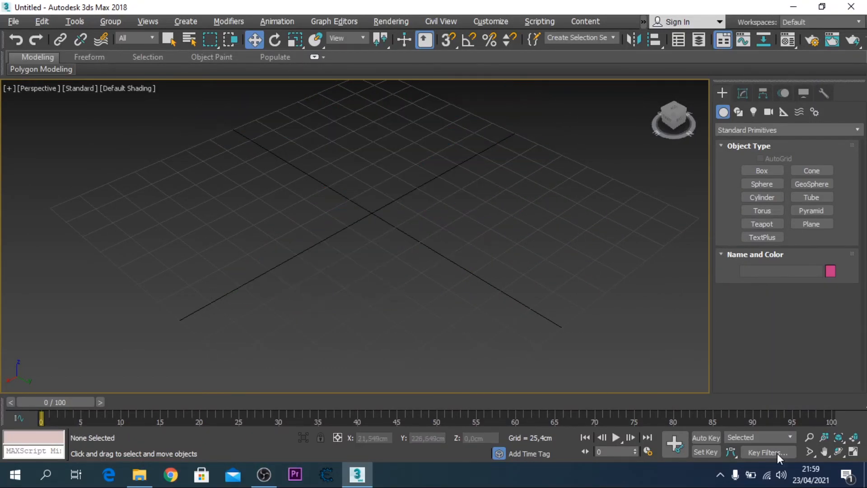
Create a box about 57.8 cm long, 155.9 cm wide and 21 cm high behind the grid's centre.
{"action": "left_click", "coordinate": [855, 444]}
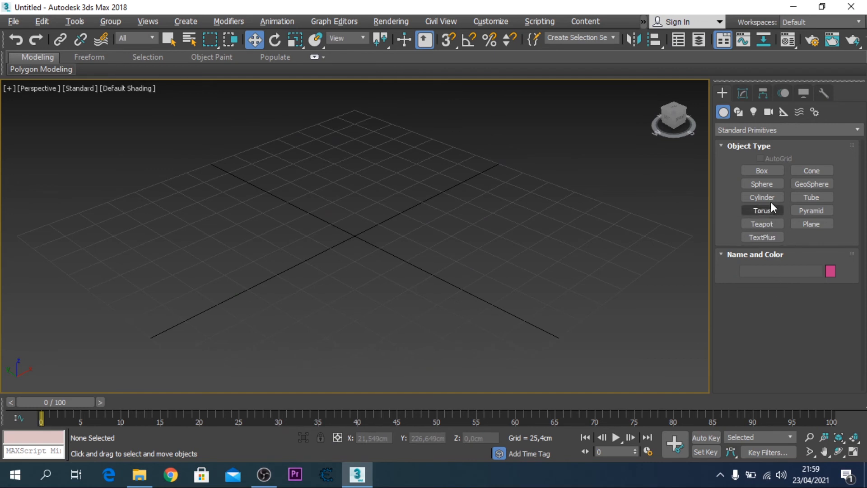
{"action": "left_click", "coordinate": [763, 172]}
{"action": "left_click_drag", "start_coordinate": [191, 232], "coordinate": [391, 188]}
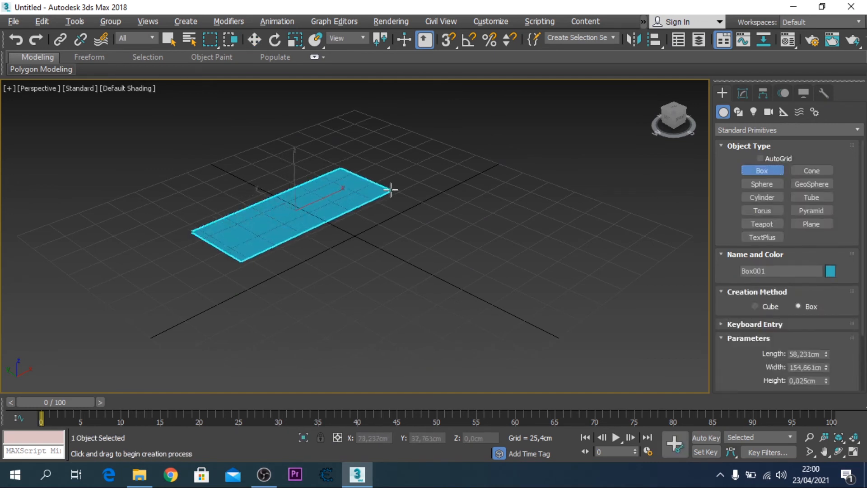
{"action": "left_click", "coordinate": [392, 161]}
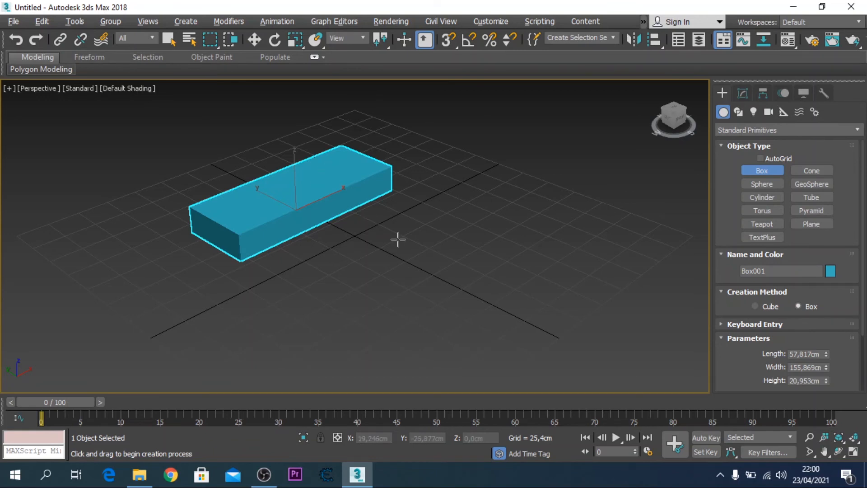
{"action": "left_click", "coordinate": [76, 23]}
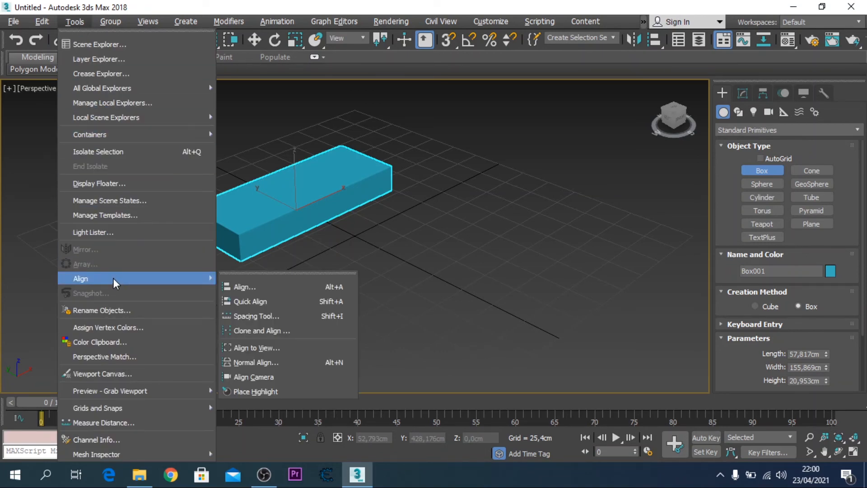
{"action": "left_click", "coordinate": [462, 201]}
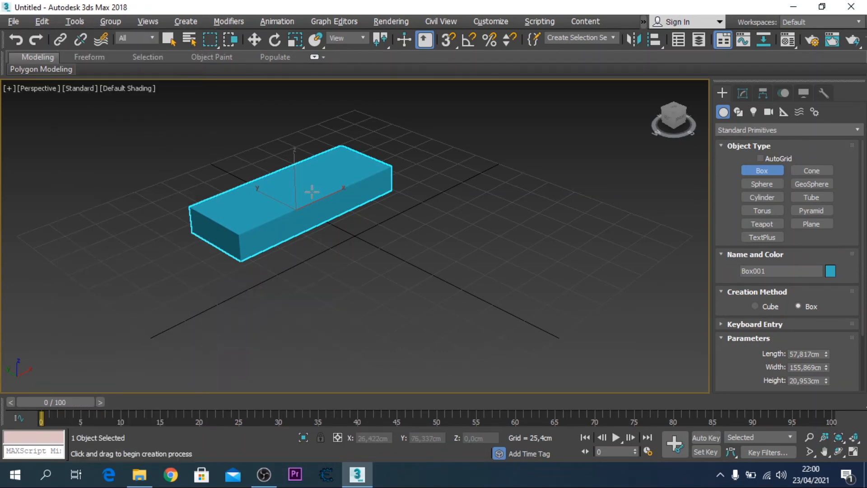
{"action": "left_click", "coordinate": [312, 192]}
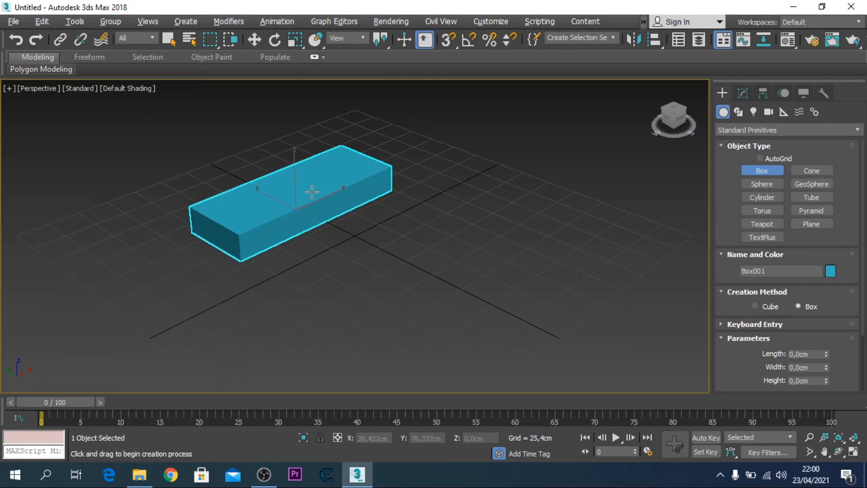
Leave box creation by switching to the Move tool, and start the Array tool on the new box.
{"action": "left_click", "coordinate": [254, 40]}
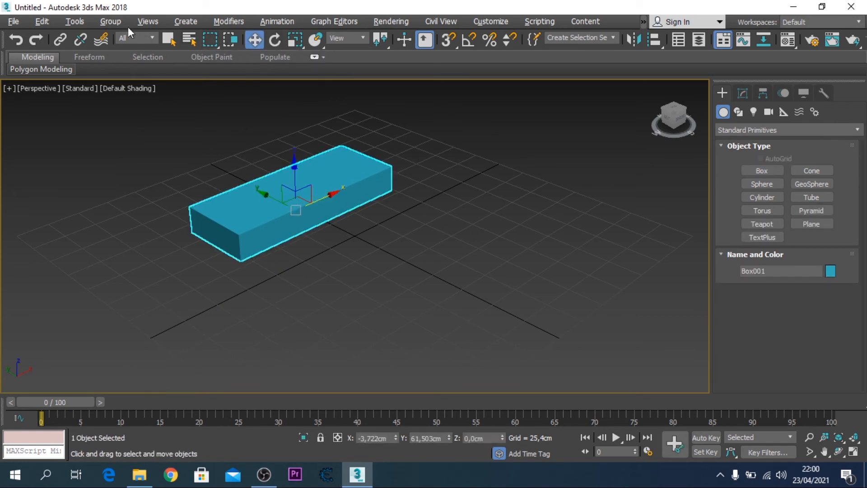
{"action": "left_click", "coordinate": [80, 21]}
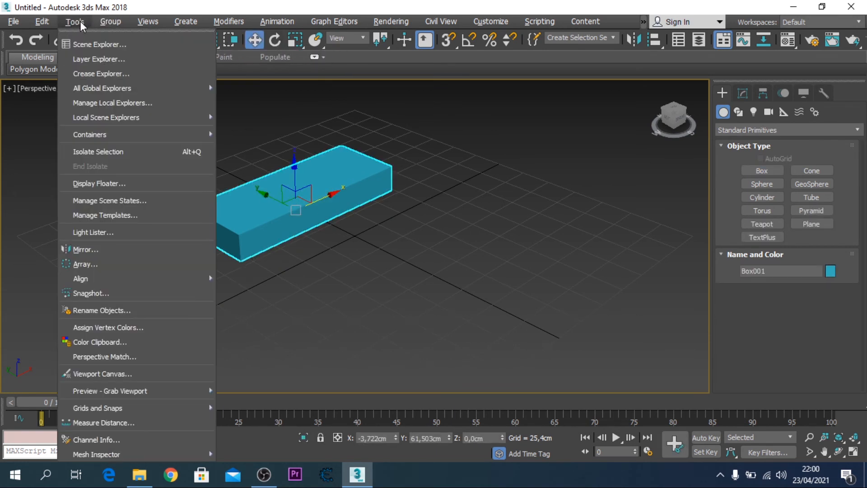
{"action": "left_click", "coordinate": [118, 259]}
{"action": "left_click_drag", "start_coordinate": [458, 126], "coordinate": [654, 80]}
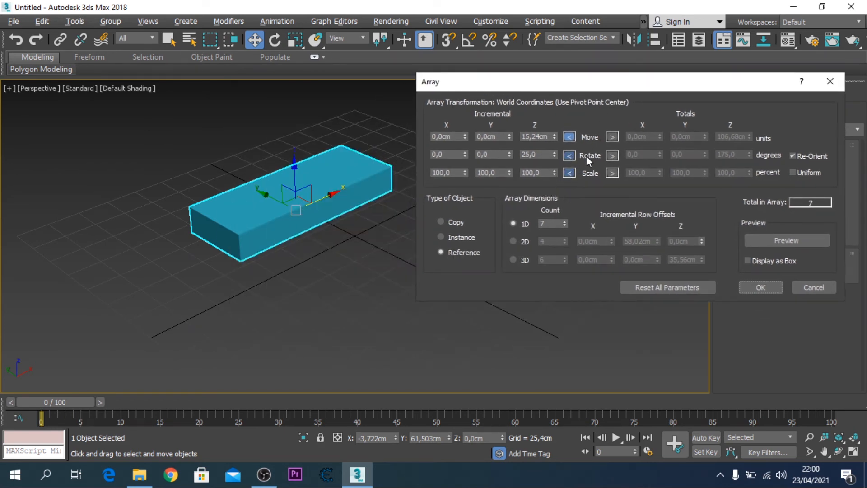
Reset the array's incremental Z rotation and Z move to 0.
{"action": "left_click_drag", "start_coordinate": [544, 154], "coordinate": [513, 152]}
{"action": "type", "text": "0"}
{"action": "left_click_drag", "start_coordinate": [549, 137], "coordinate": [519, 137]}
{"action": "type", "text": "0"}
{"action": "left_click_drag", "start_coordinate": [457, 137], "coordinate": [426, 137]}
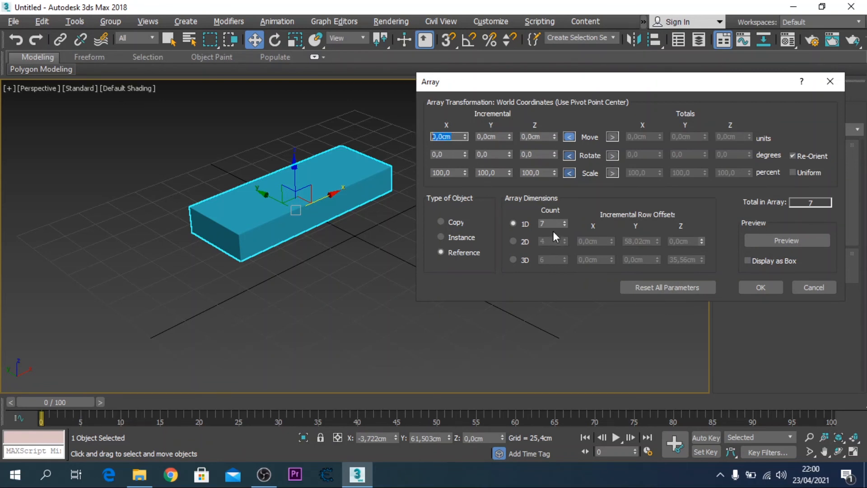
Set the 1D count to 5 and enable uniform scaling for the array.
{"action": "left_click_drag", "start_coordinate": [554, 223], "coordinate": [519, 221]}
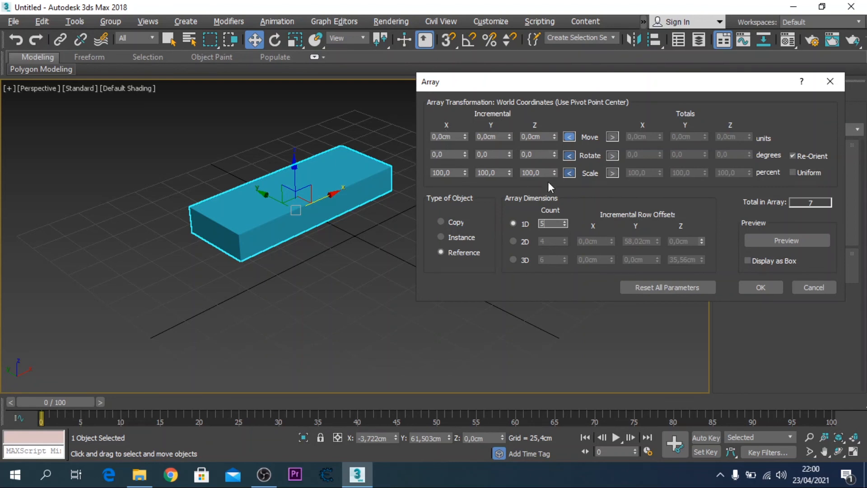
{"action": "left_click", "coordinate": [793, 173]}
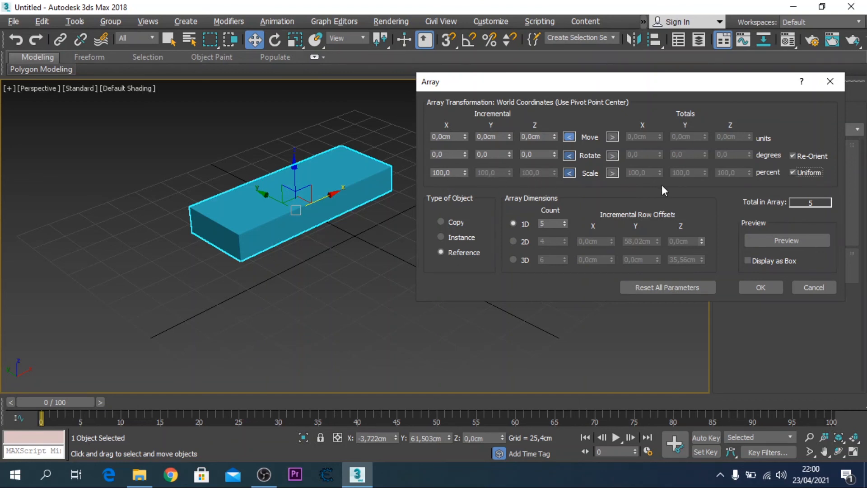
Disable uniform scaling for the array and set the incremental Z scale to 200 percent.
{"action": "left_click", "coordinate": [793, 173]}
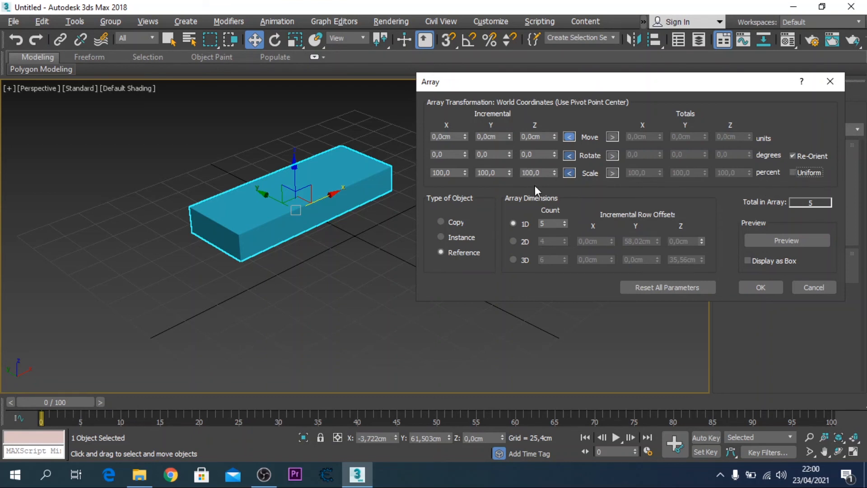
{"action": "double_click", "coordinate": [537, 173]}
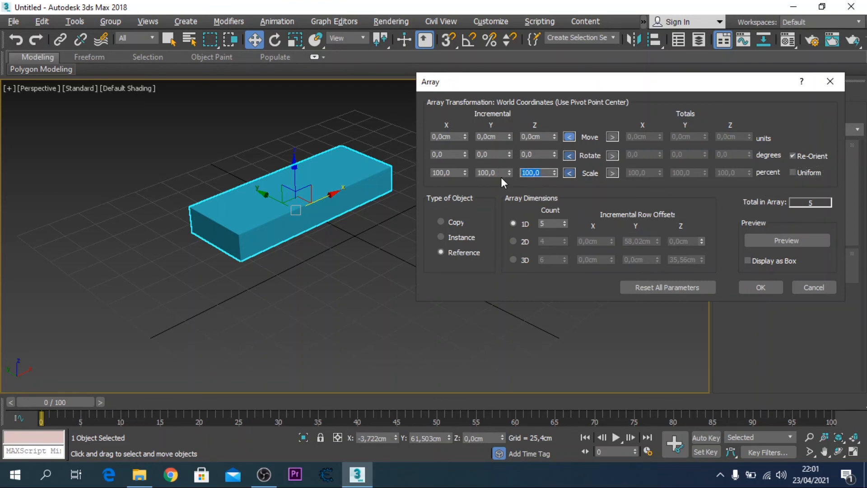
{"action": "type", "text": "200"}
Set the incremental Y move to 50 cm, preview the array and create it.
{"action": "left_click", "coordinate": [504, 139]}
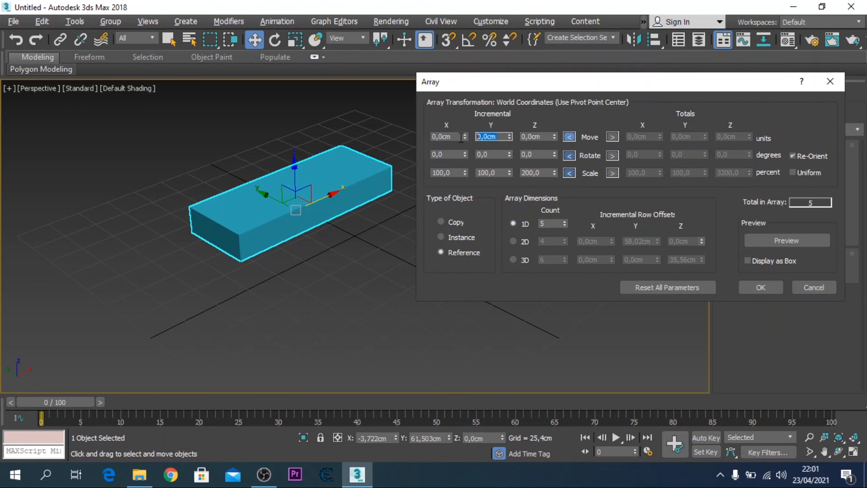
{"action": "type", "text": "50cm"}
{"action": "left_click", "coordinate": [781, 245]}
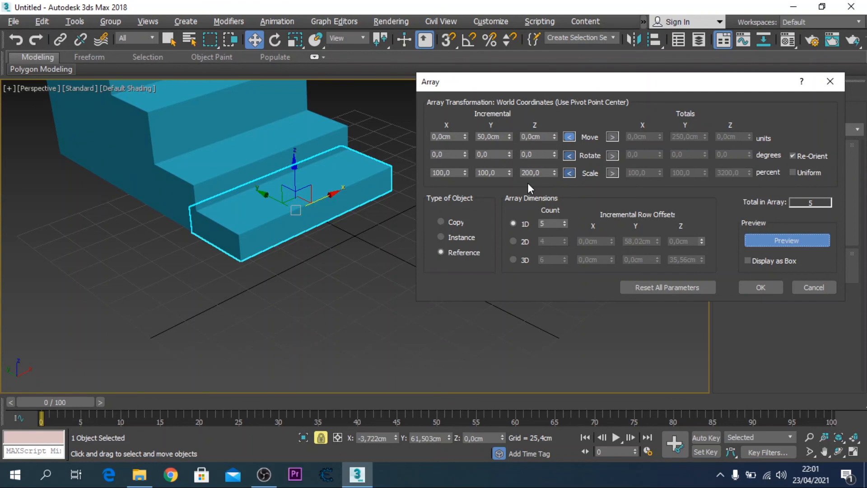
{"action": "left_click", "coordinate": [754, 283]}
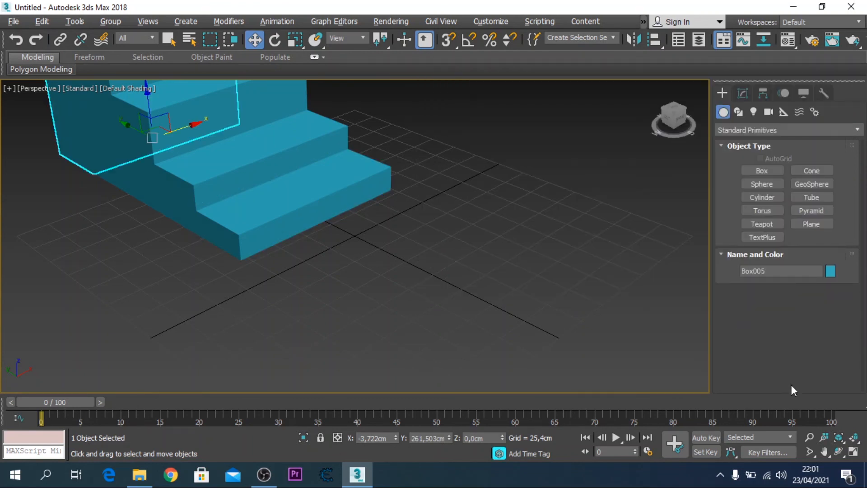
Frame the whole stepped box array in the perspective view, return to the Move tool and clear the selection.
{"action": "left_click", "coordinate": [836, 435]}
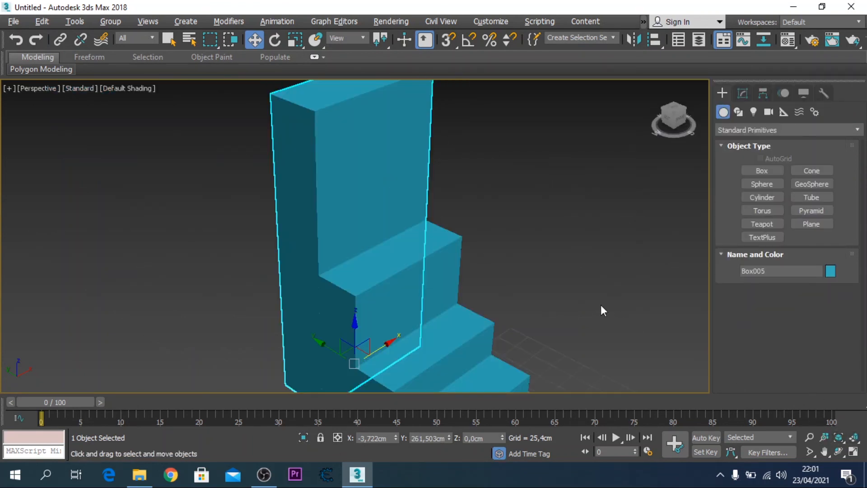
{"action": "scroll", "coordinate": [601, 305], "scroll_direction": "down", "scroll_amount": 3}
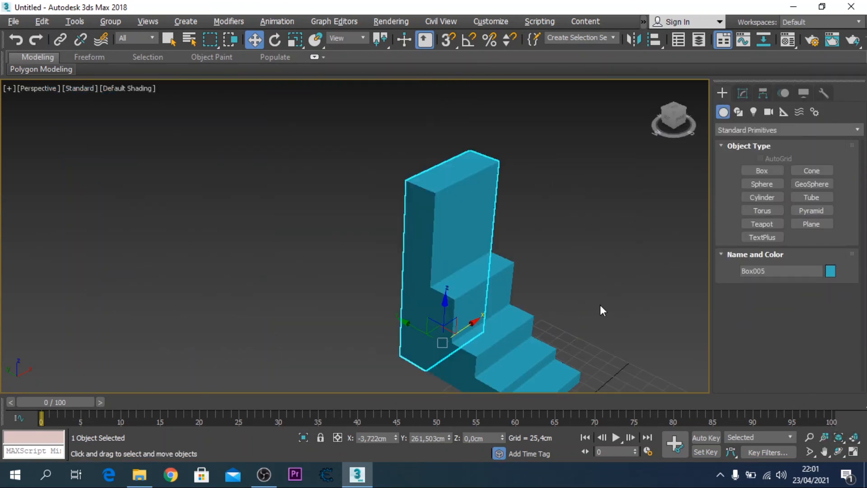
{"action": "left_click", "coordinate": [824, 452]}
{"action": "left_click_drag", "start_coordinate": [663, 345], "coordinate": [517, 285]}
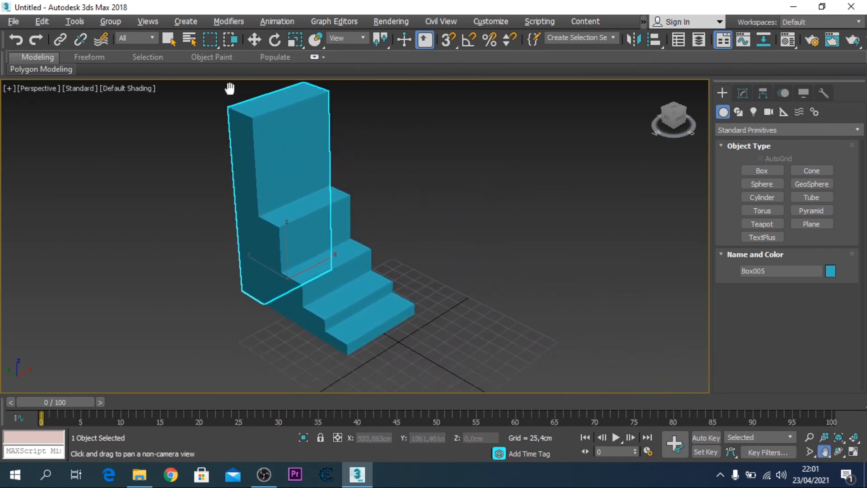
{"action": "left_click", "coordinate": [253, 39]}
{"action": "left_click", "coordinate": [456, 214]}
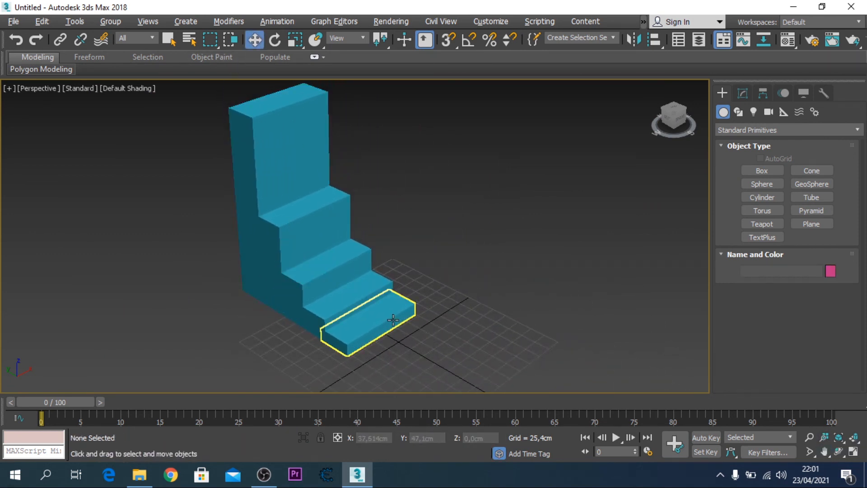